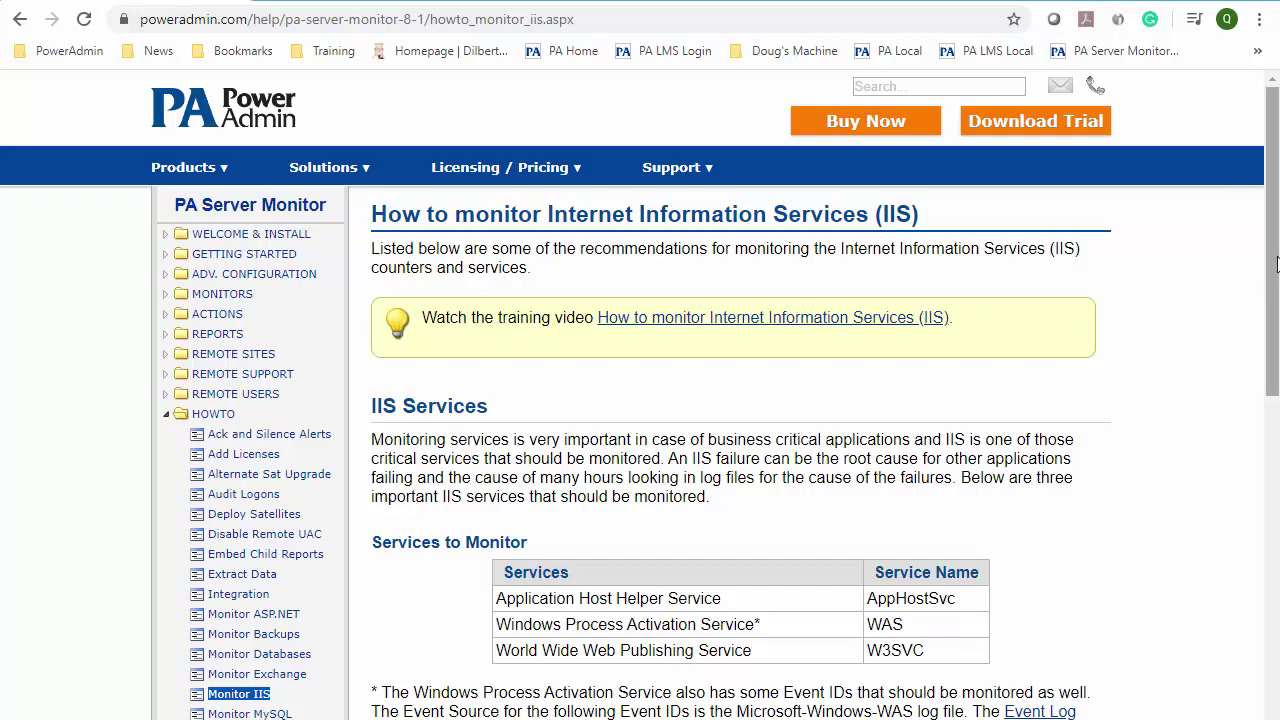
Read the IIS monitoring help page's recommended services, Windows Process Activation Service event IDs and performance counters.
drag(1276, 263, 1270, 397)
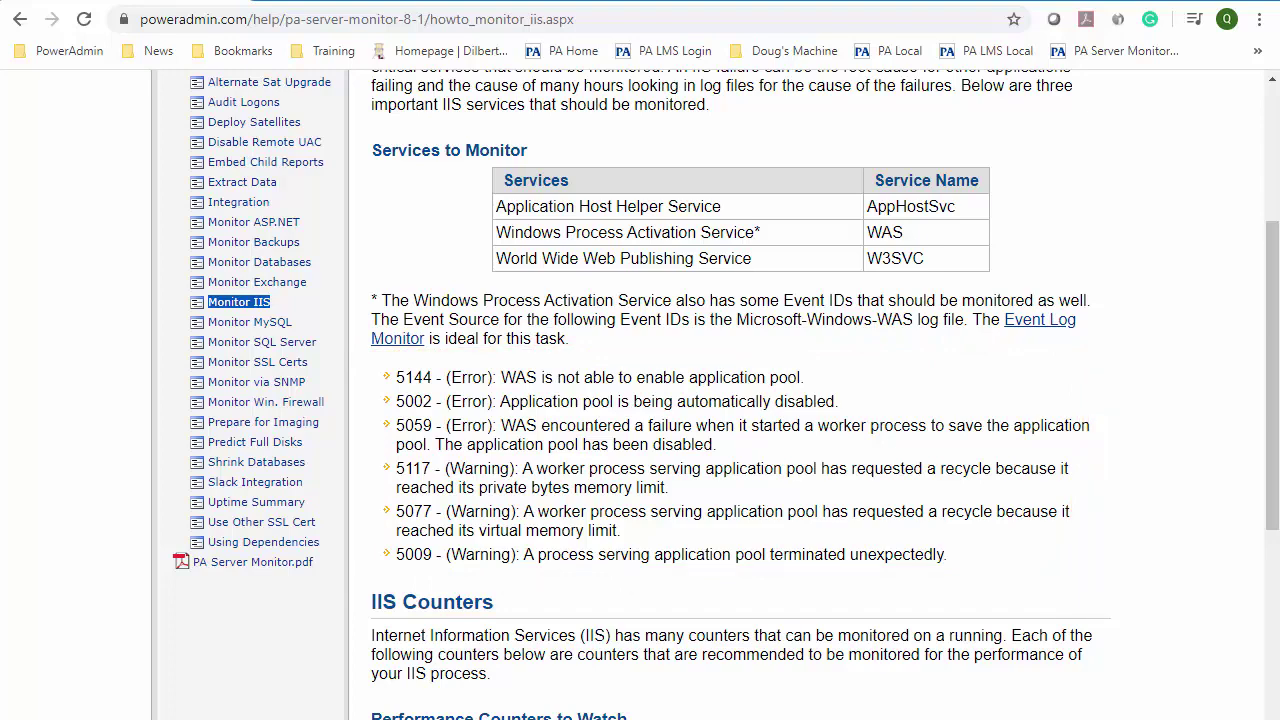
scroll(1261, 333, down, 6)
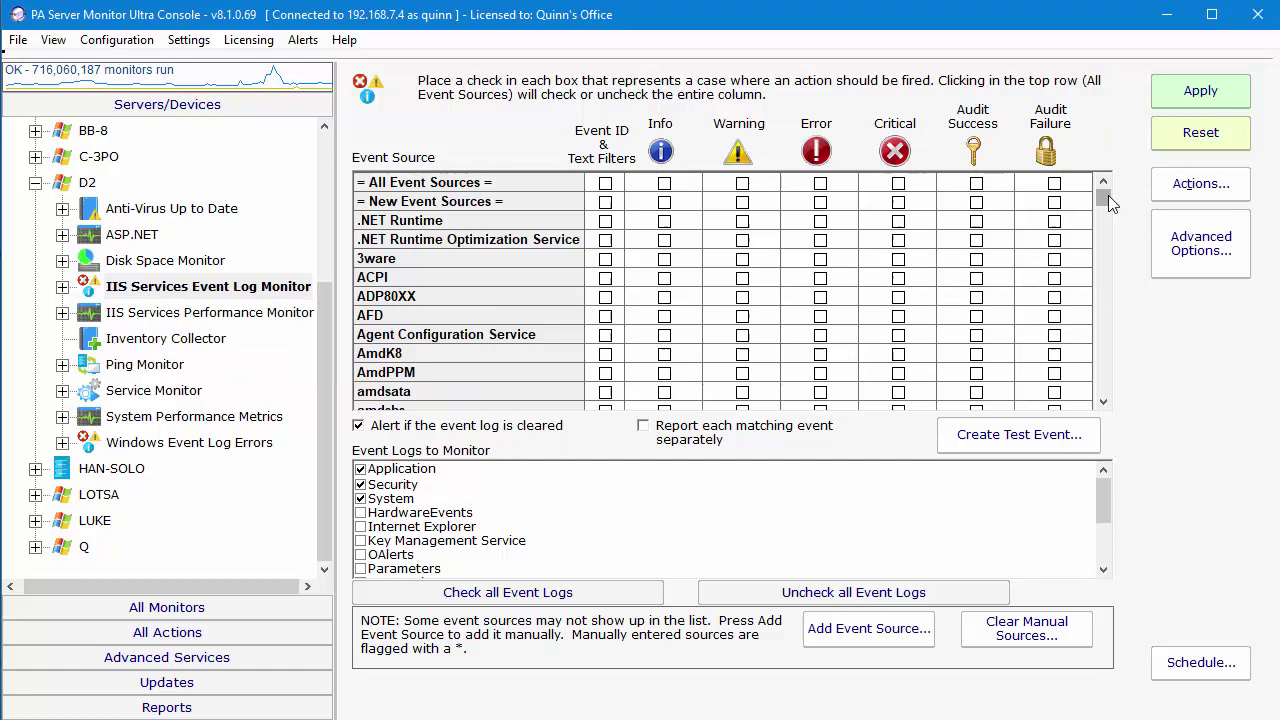
Examine the event ID filter for Microsoft-windows-was in the IIS Services Event Log Monitor, and view the IIS Services Performance Monitor's counters.
drag(1103, 197, 760, 362)
click(451, 396)
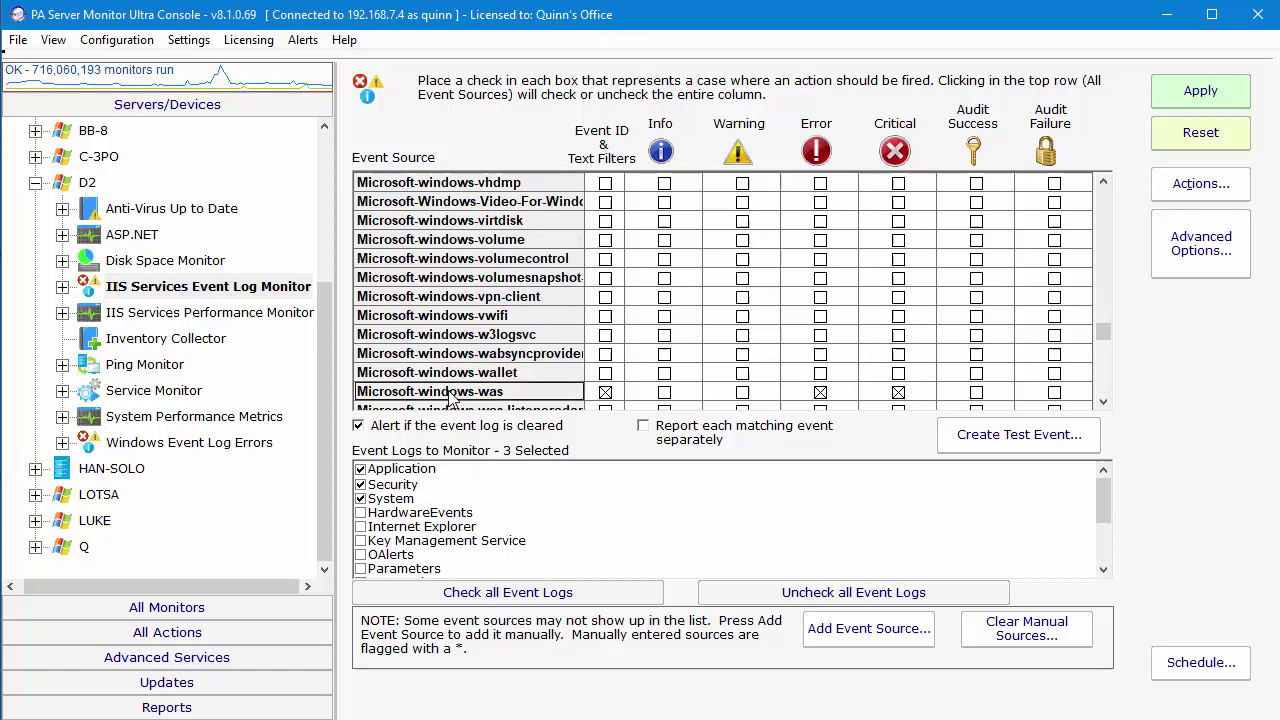
double_click(1102, 403)
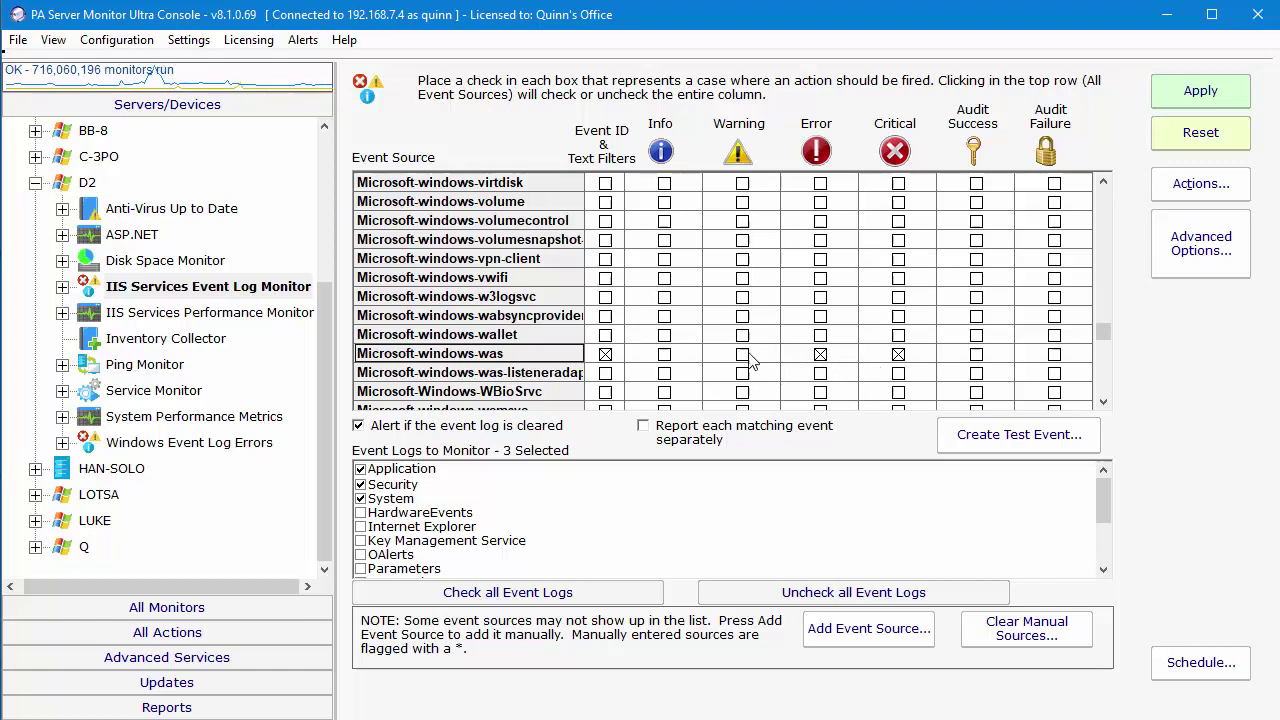
click(606, 355)
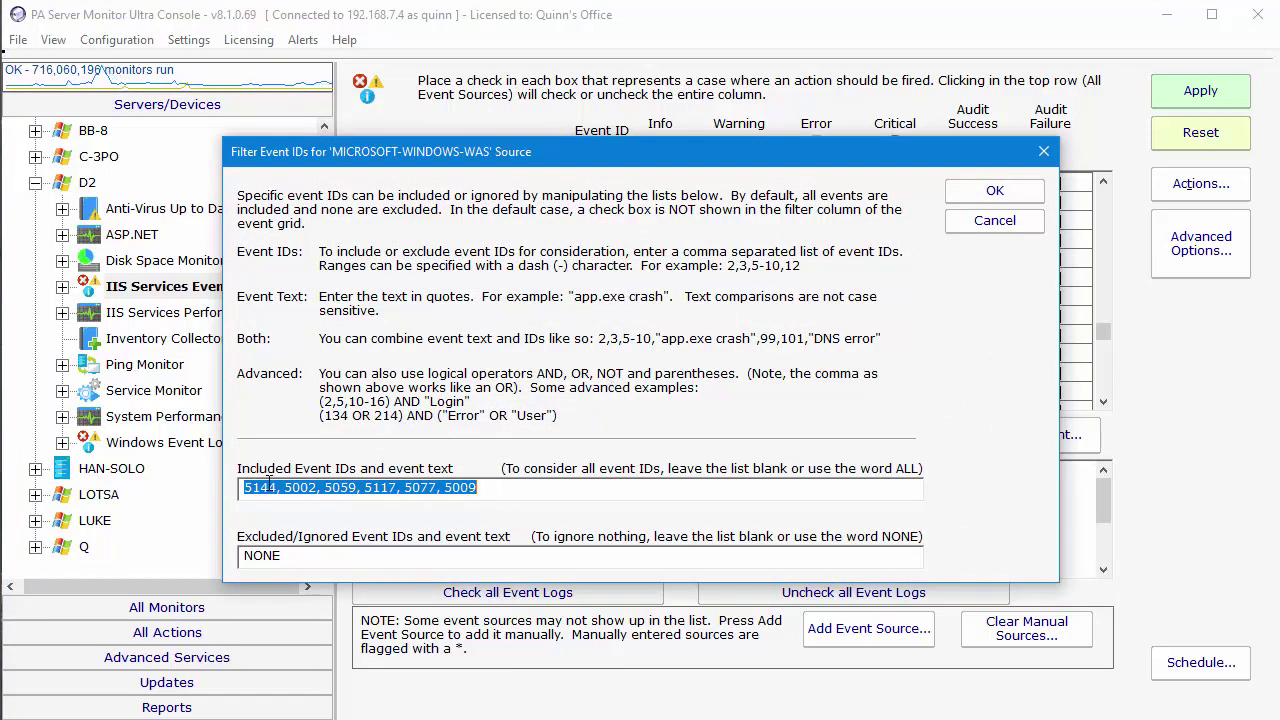
click(488, 495)
key(Home)
key(Right)
key(Right)
key(Right)
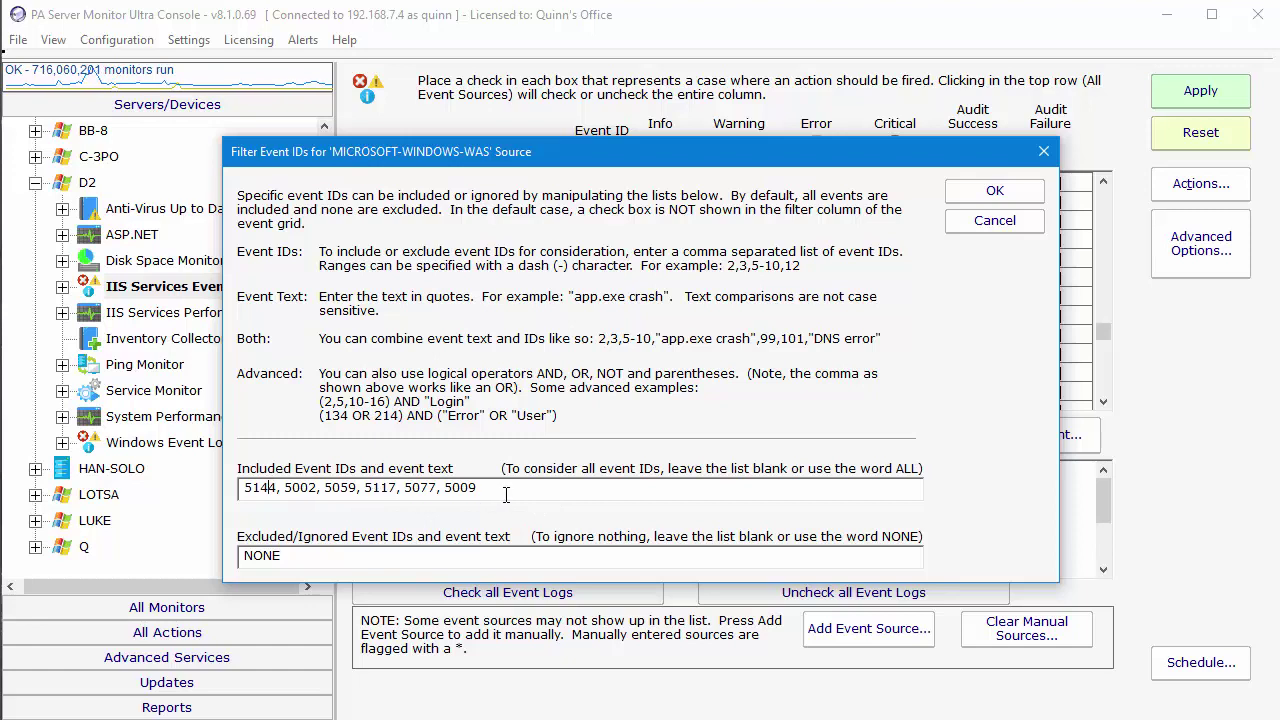
click(995, 191)
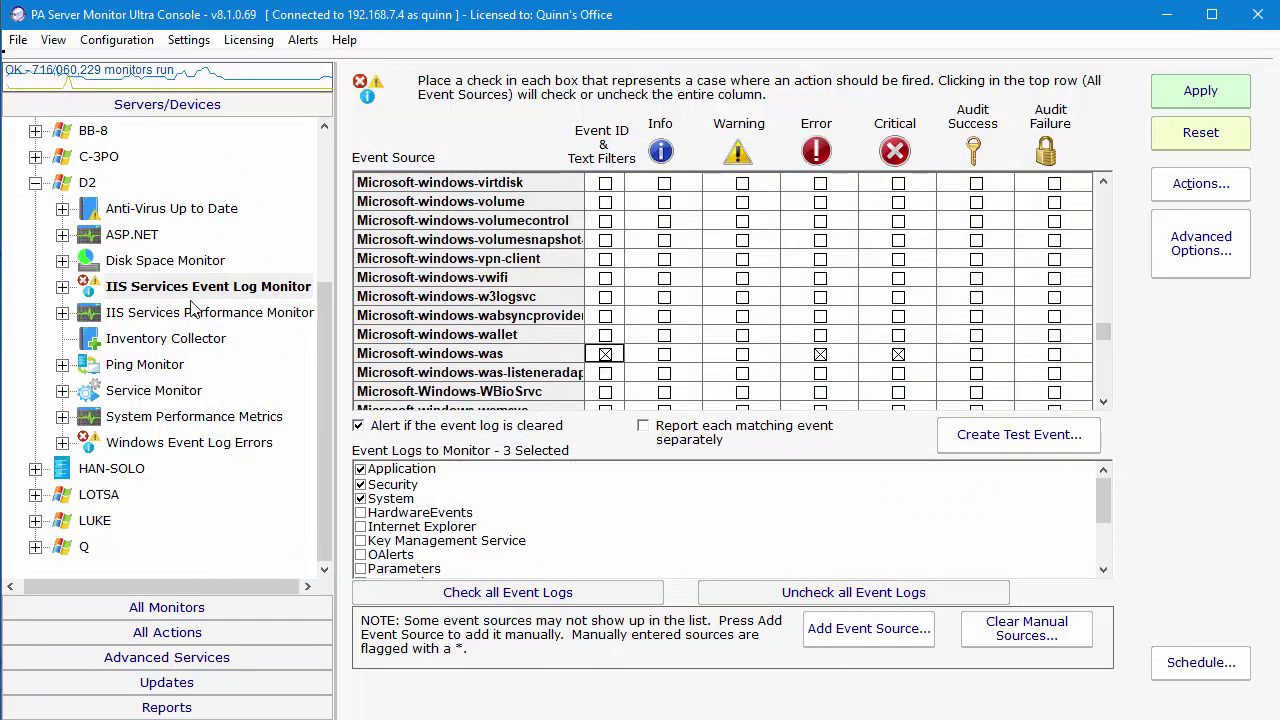
click(145, 314)
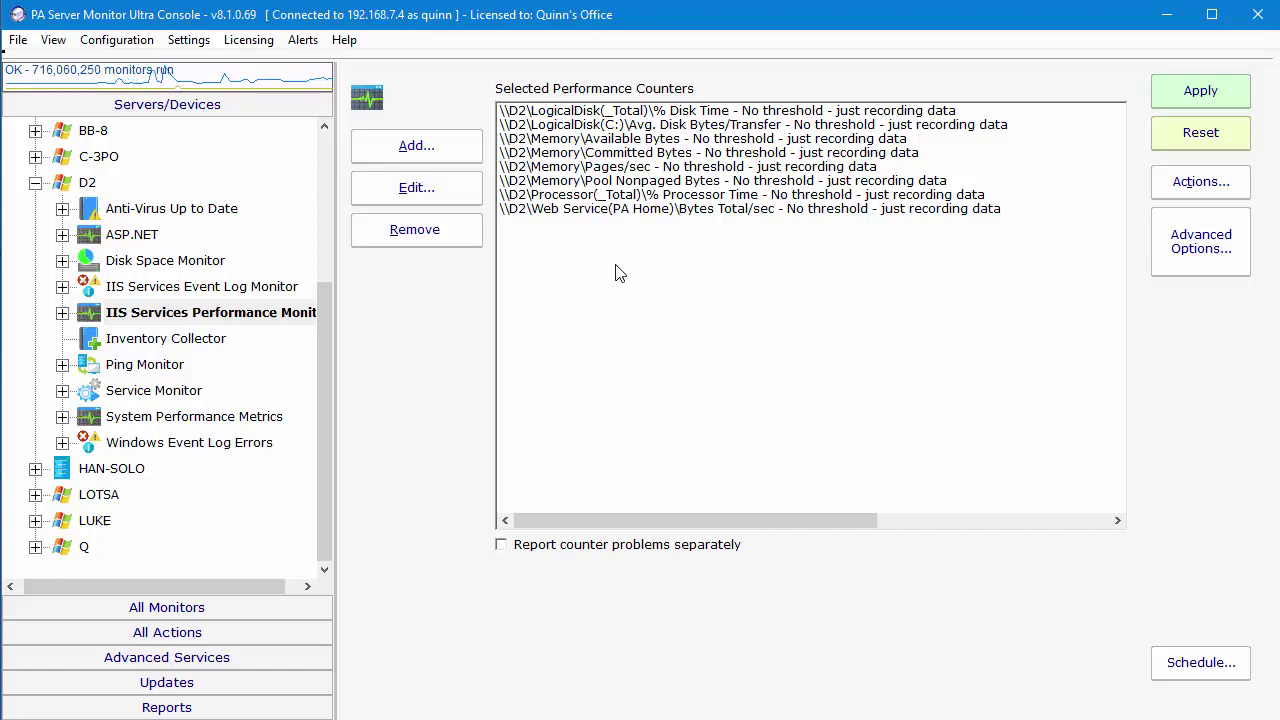
Add a new Service Monitor to the D2 computer.
right_click(90, 188)
click(180, 197)
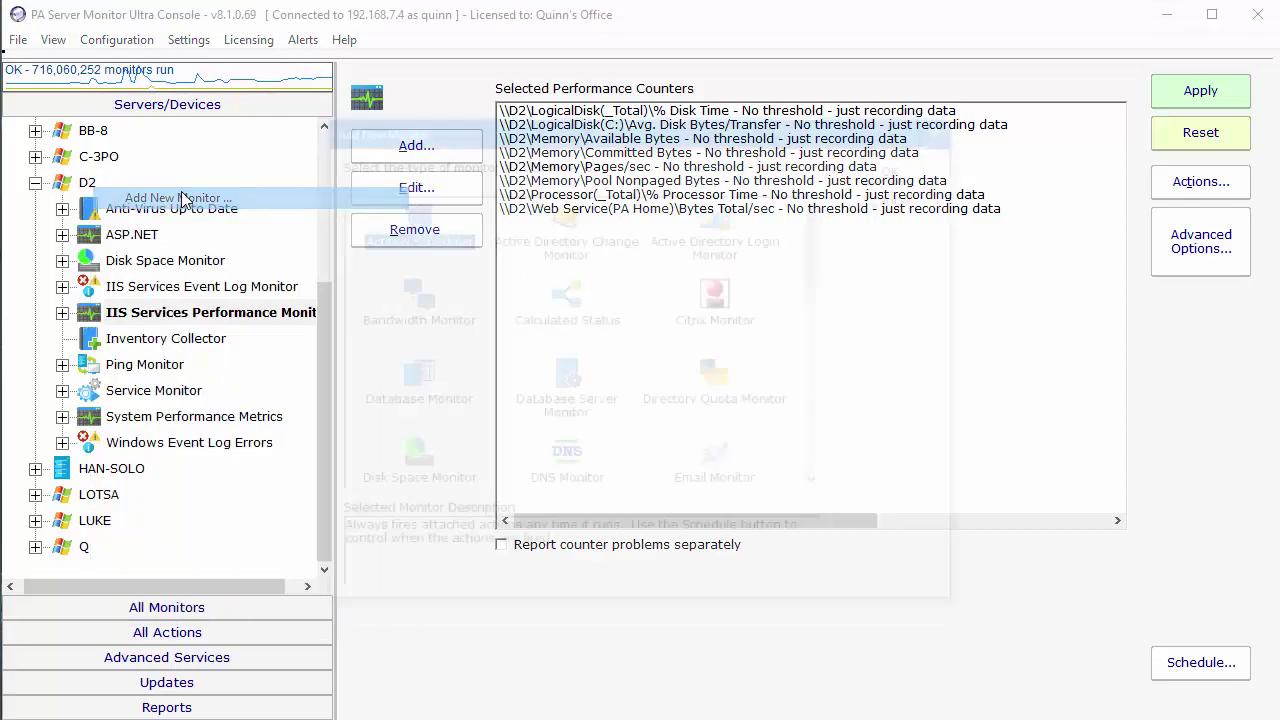
scroll(580, 370, down, 10)
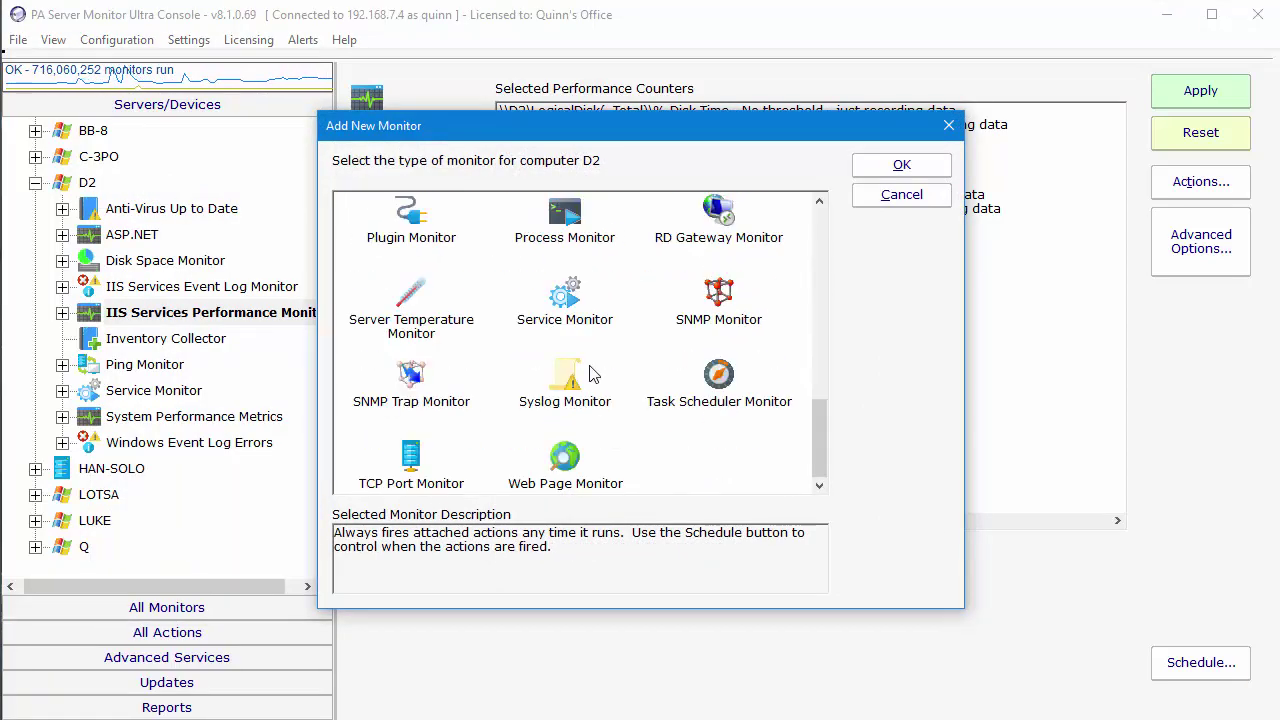
click(566, 298)
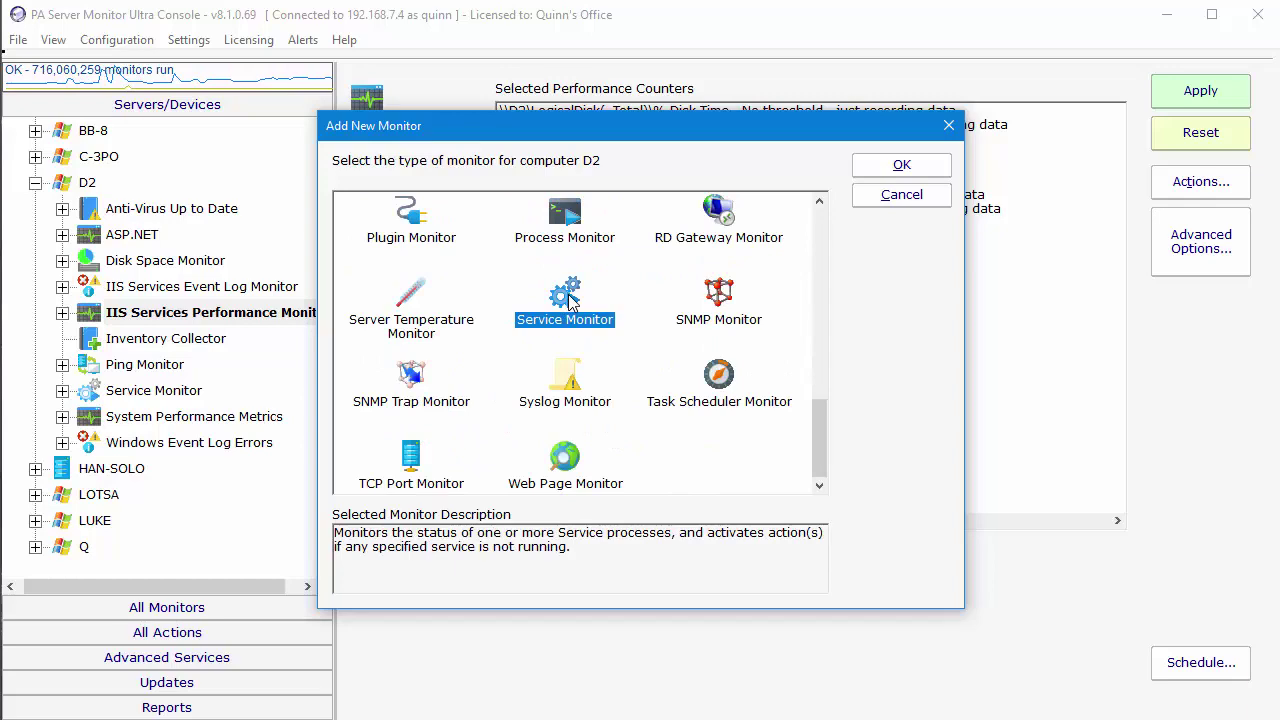
click(898, 166)
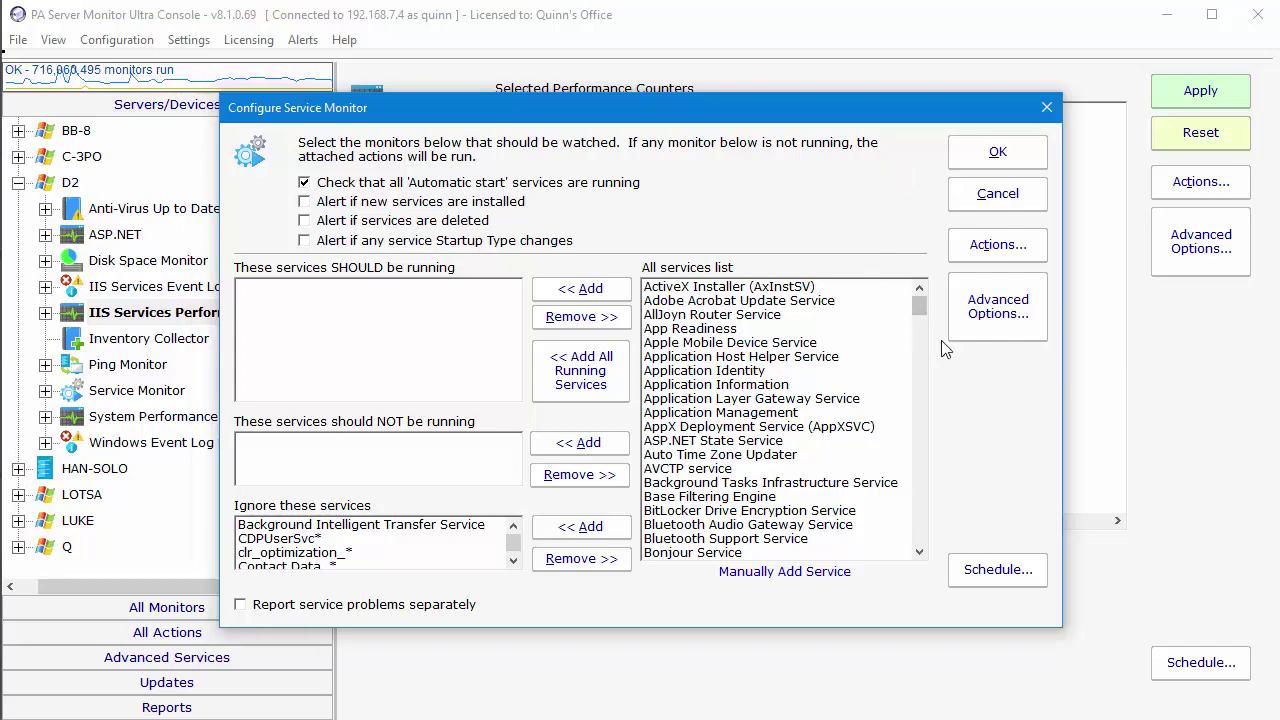
Set the new monitor's title to "IIS Services Monitor" in its advanced options.
click(996, 309)
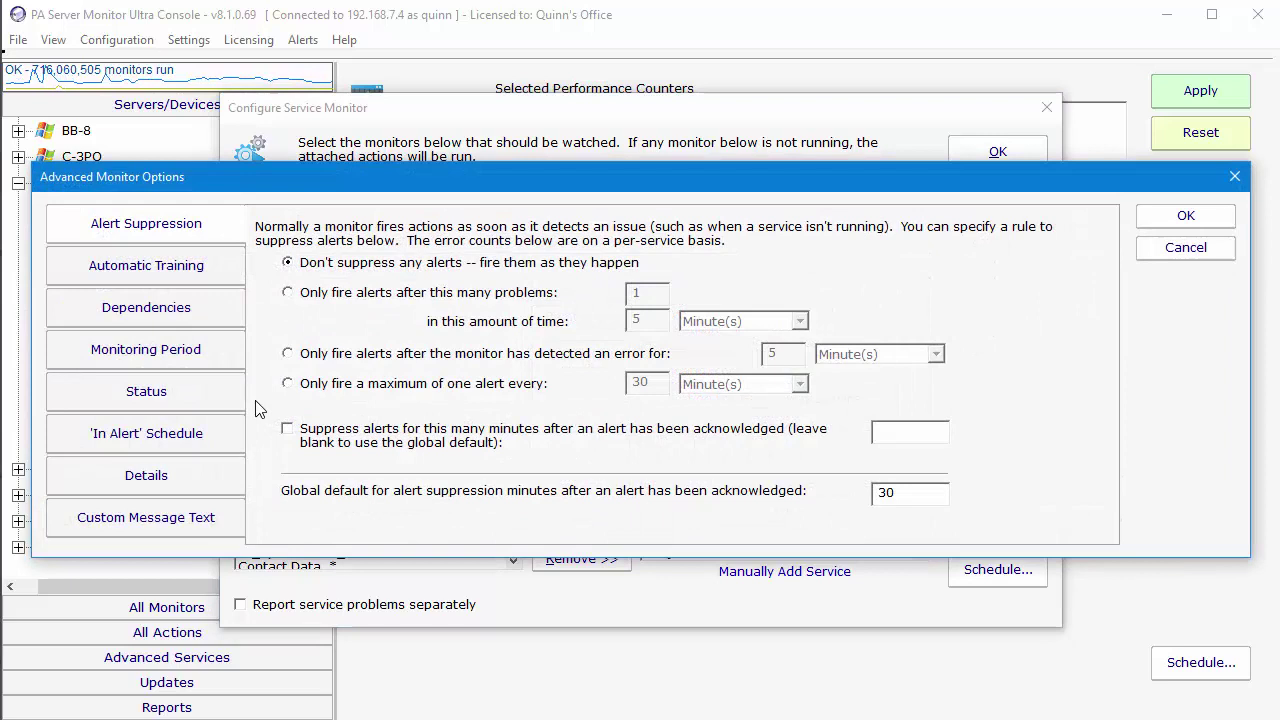
click(140, 478)
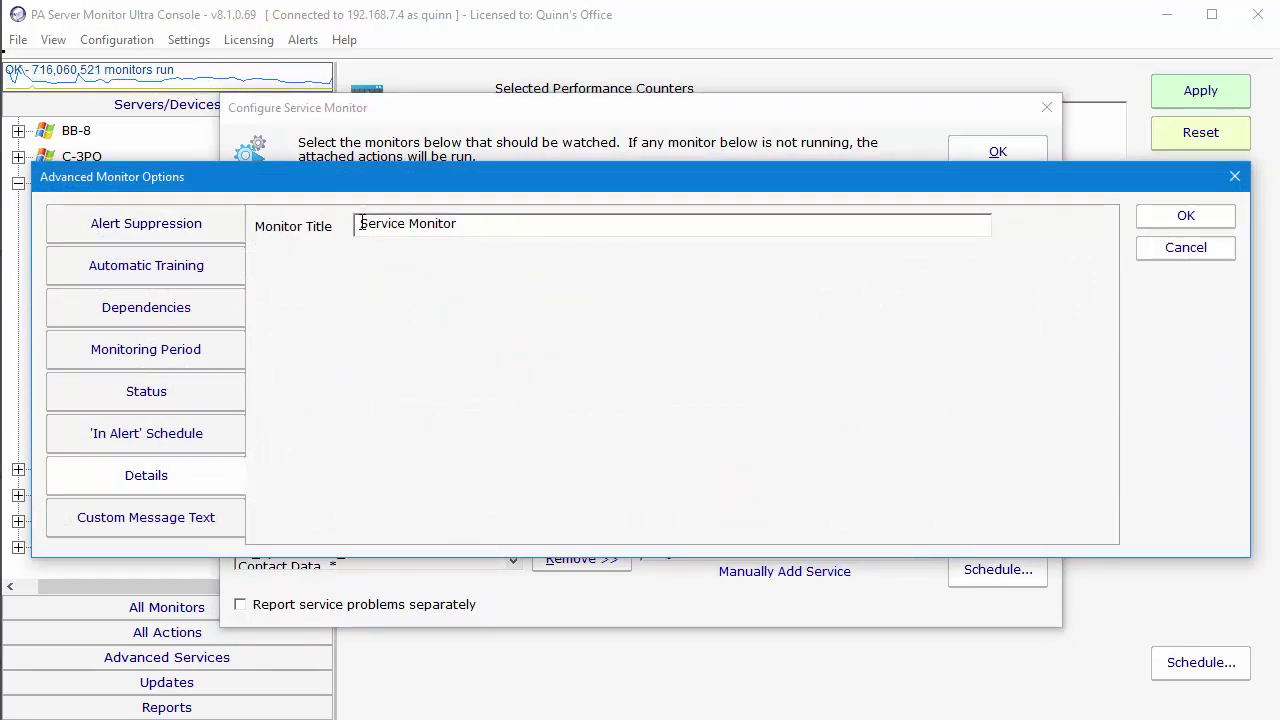
text(IIS)
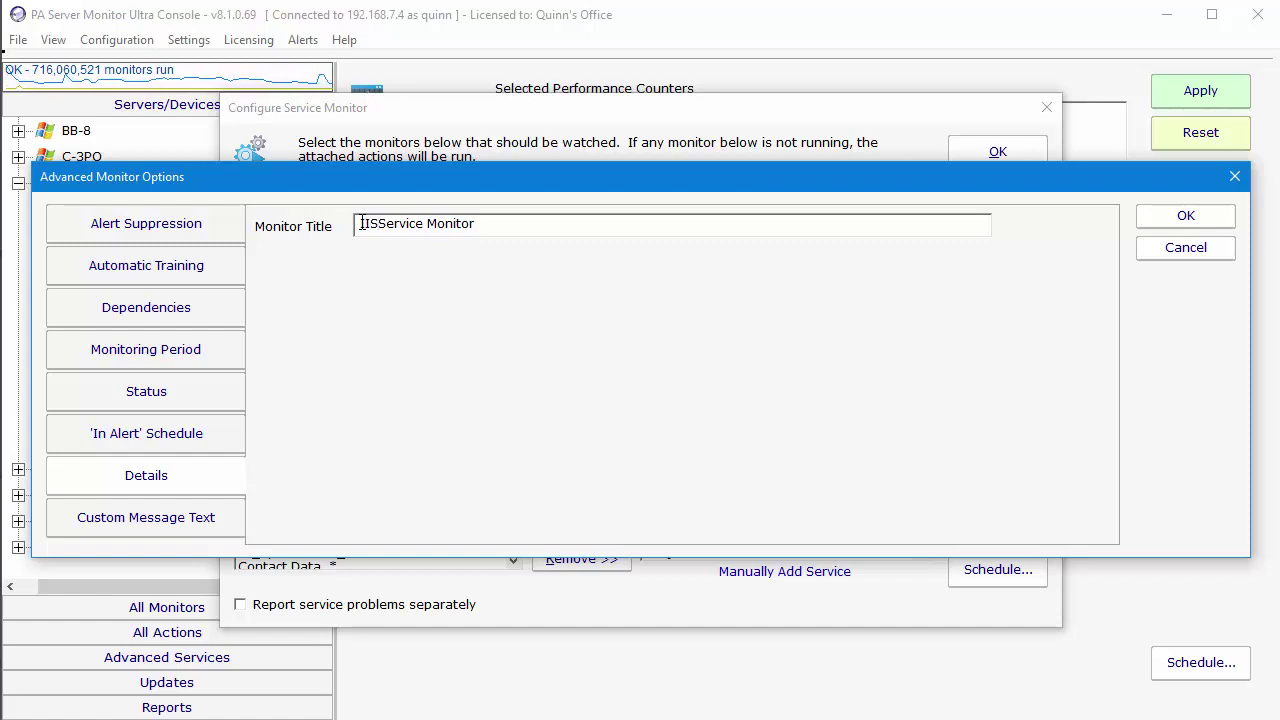
click(425, 228)
text(s)
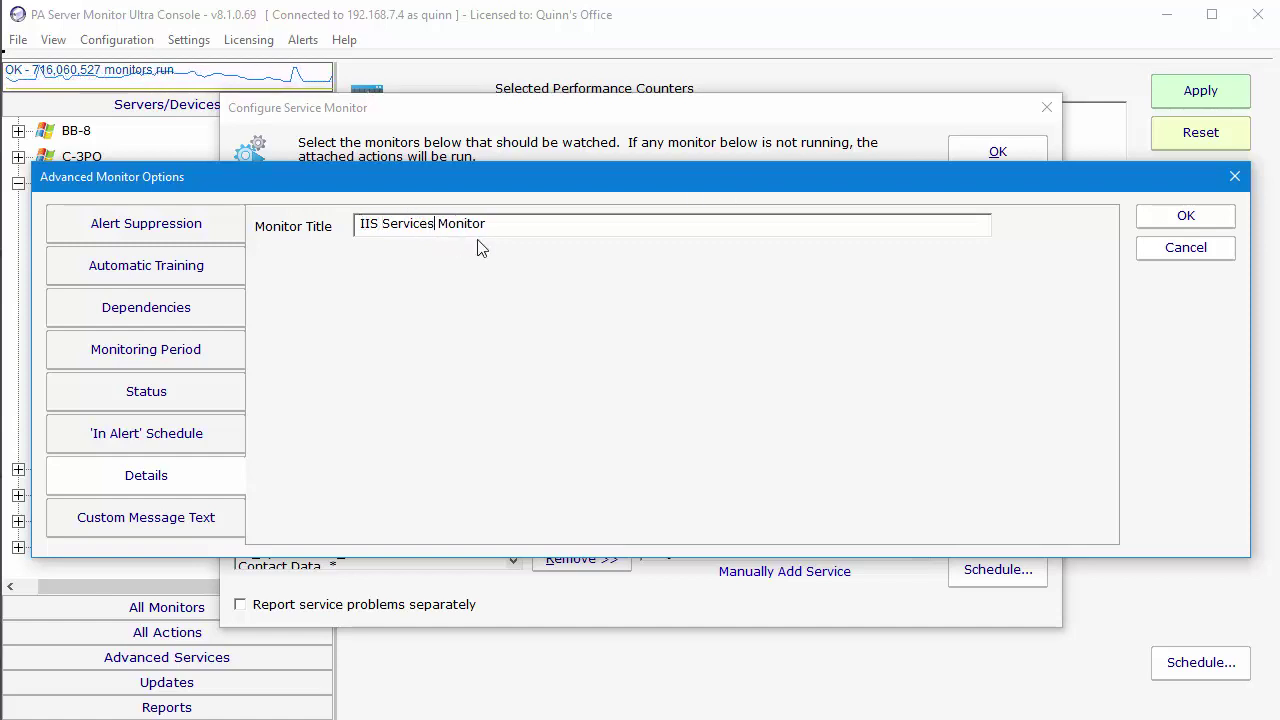
click(1186, 217)
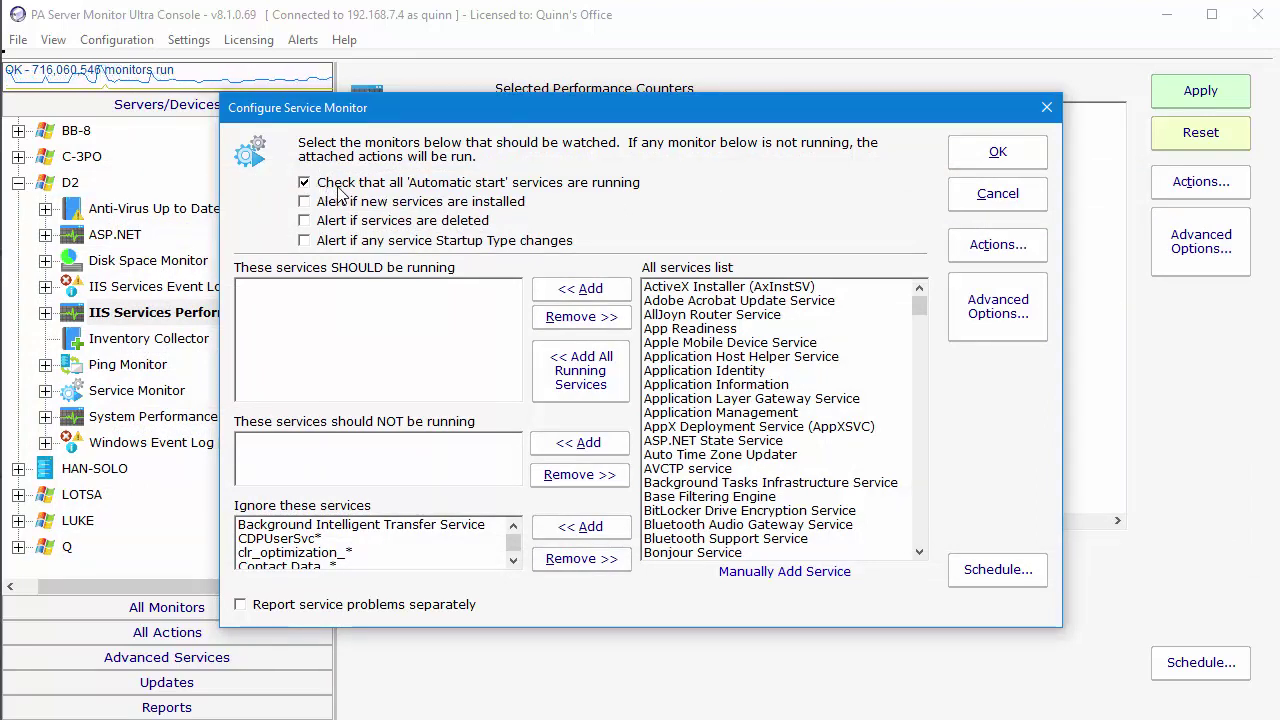
Turn off the check for all 'Automatic start' services and add Application Host Helper Service to the services that should be running.
click(305, 184)
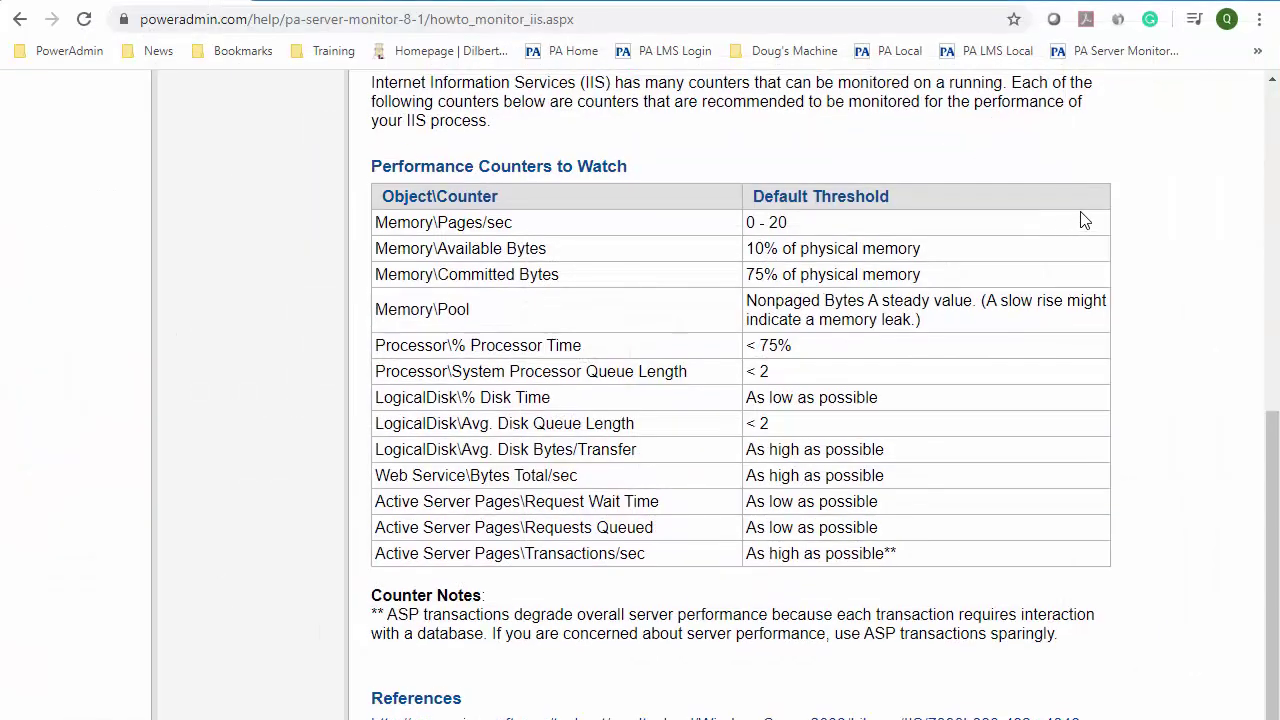
scroll(1082, 218, up, 10)
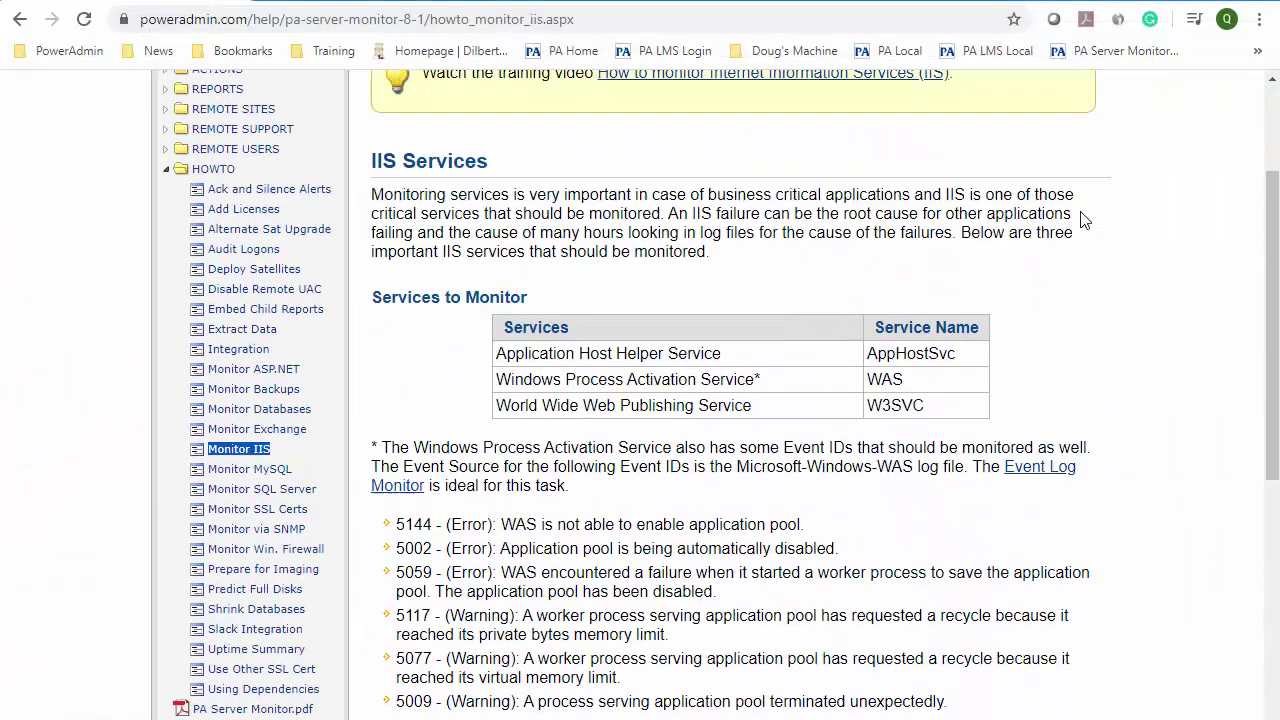
scroll(905, 225, down, 3)
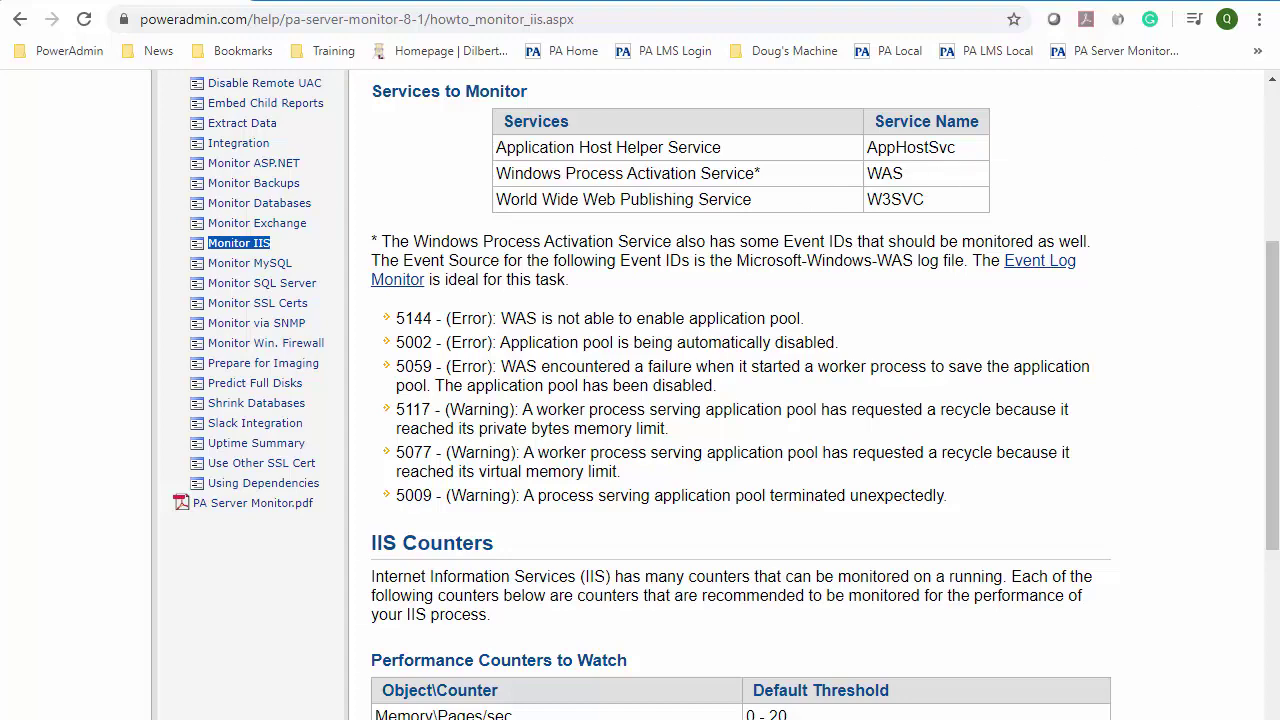
key(alt+Tab)
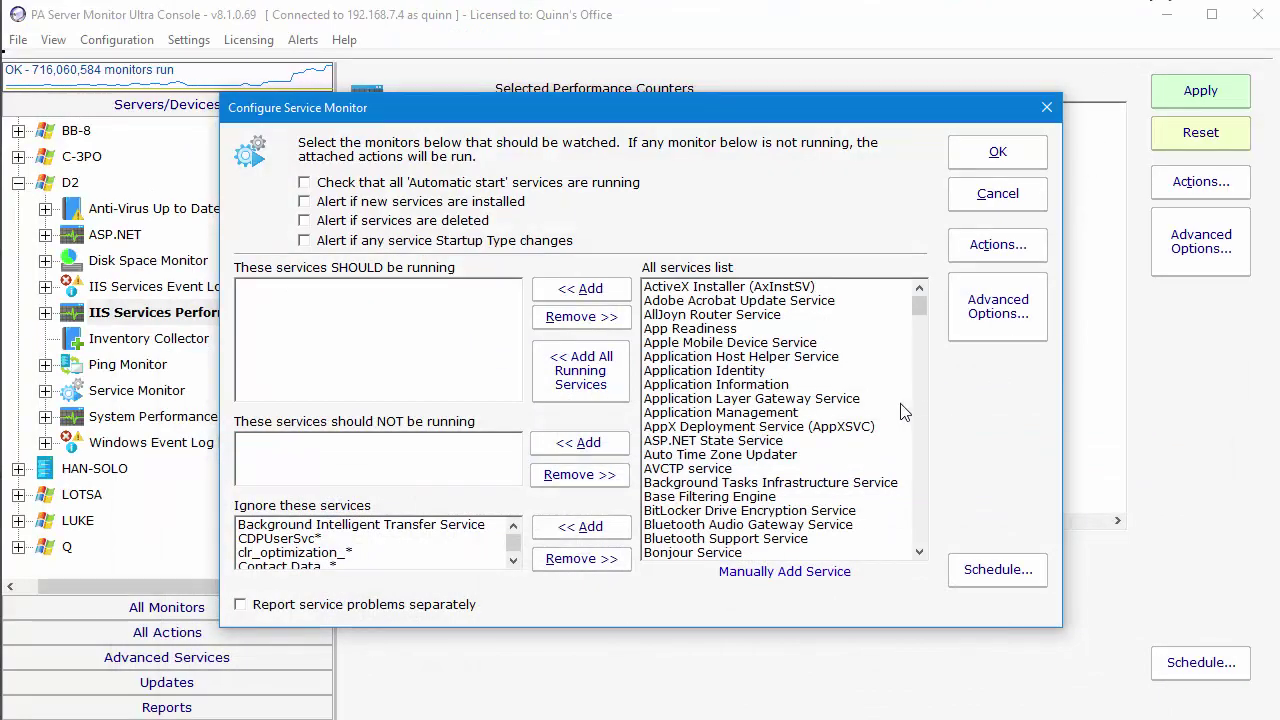
click(722, 357)
click(570, 290)
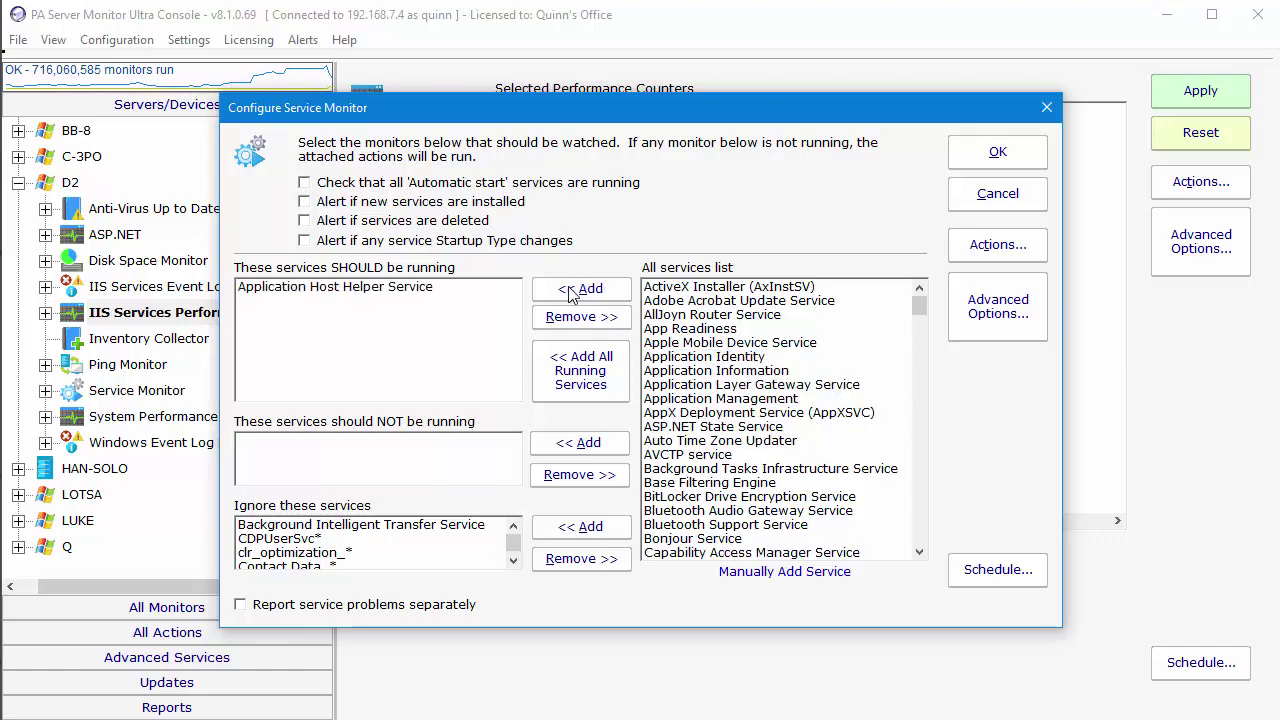
Add World Wide Web Publishing Service and Windows Process Activation Service to the services that should be running.
drag(913, 309, 914, 554)
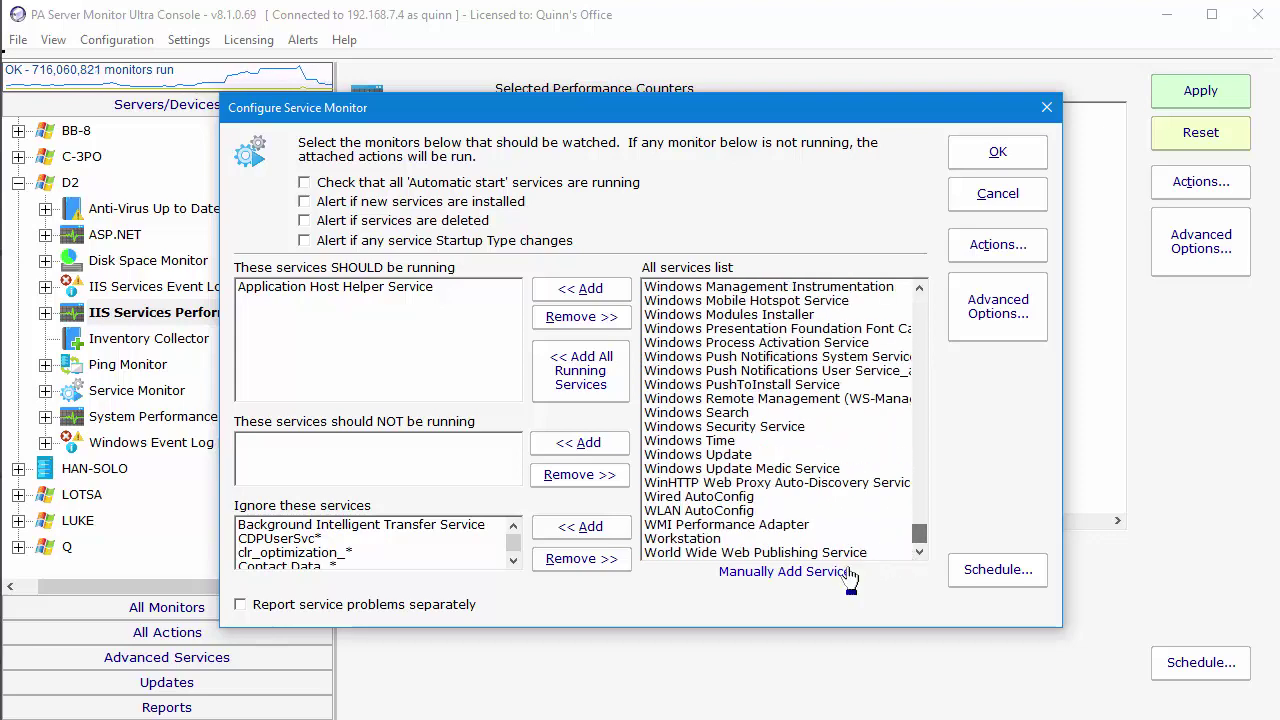
click(726, 552)
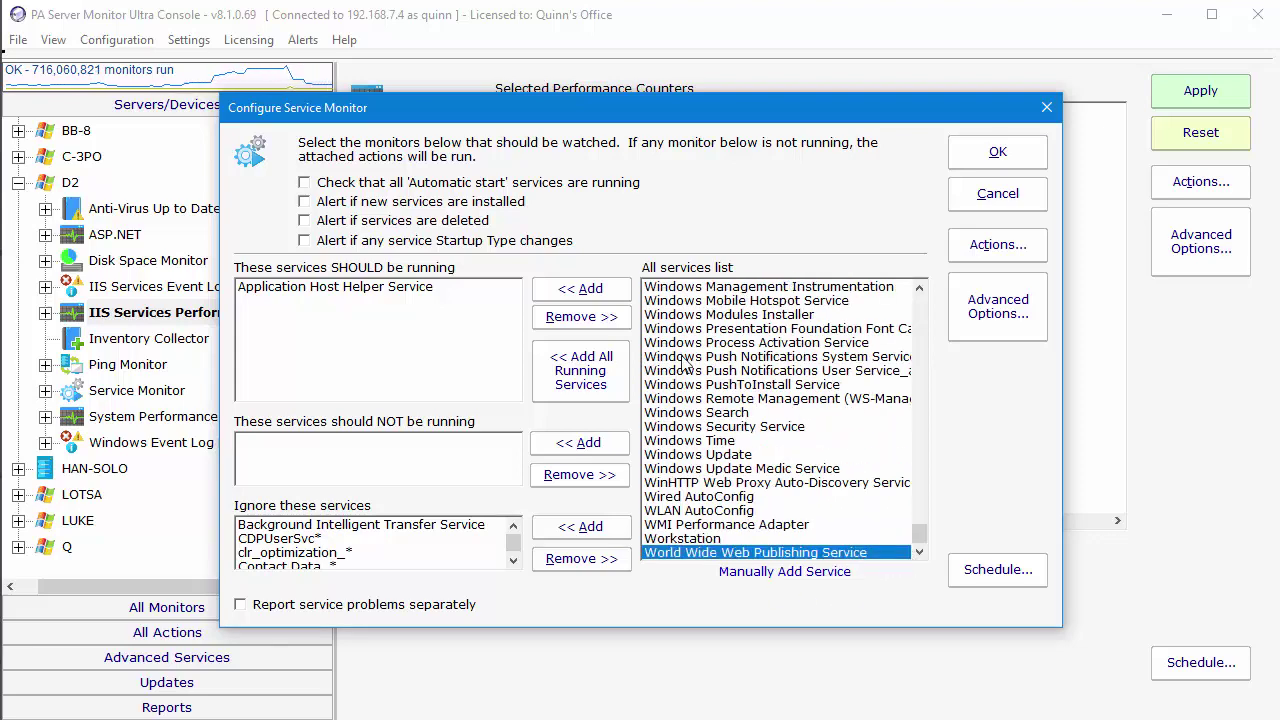
click(567, 290)
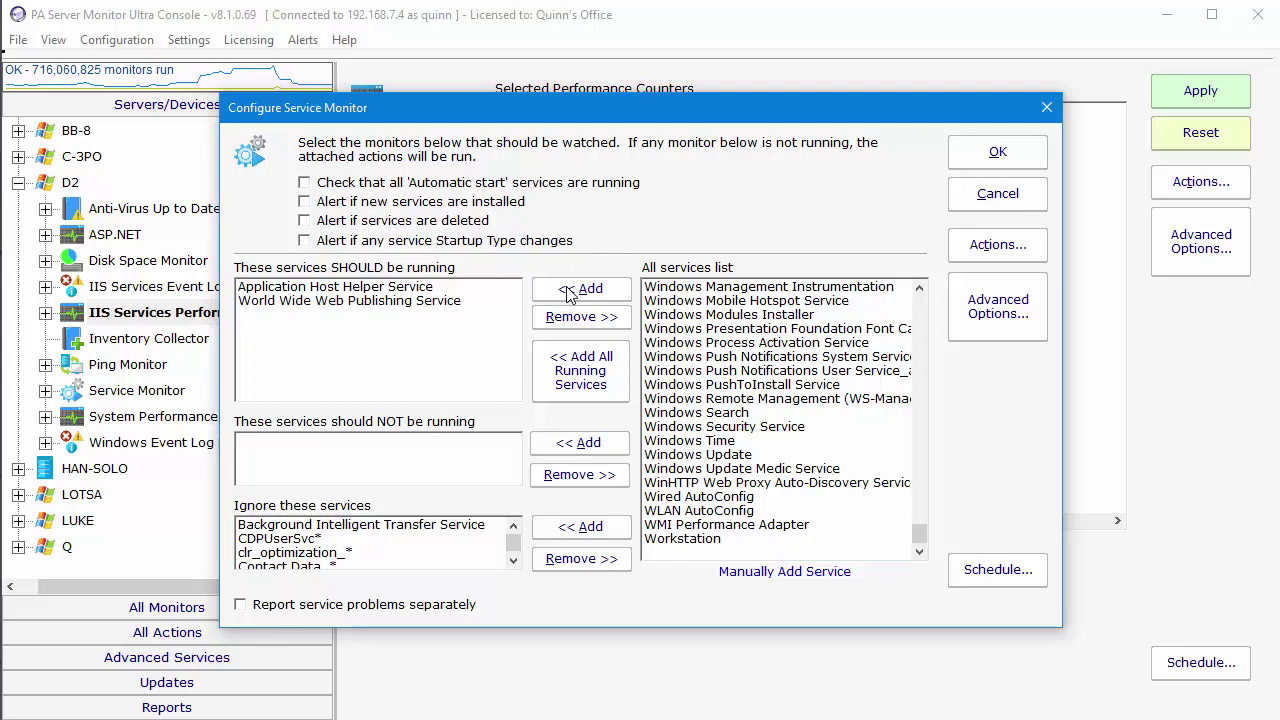
click(738, 344)
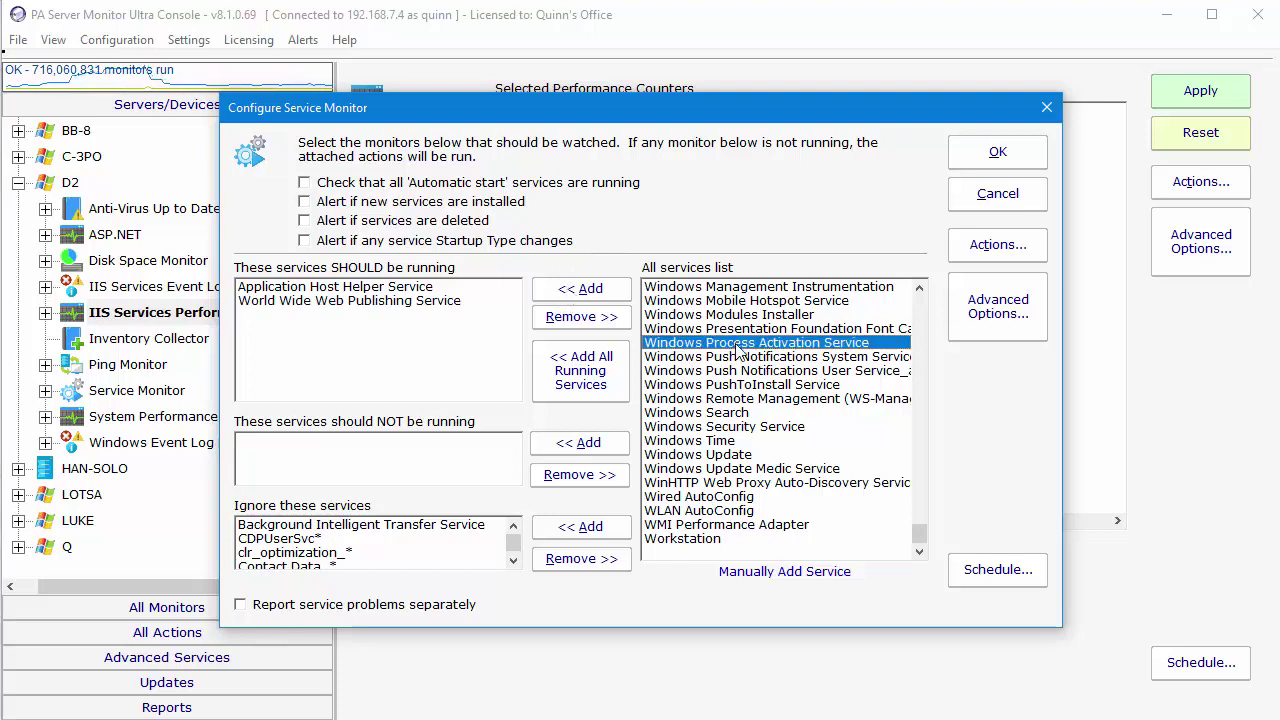
click(580, 290)
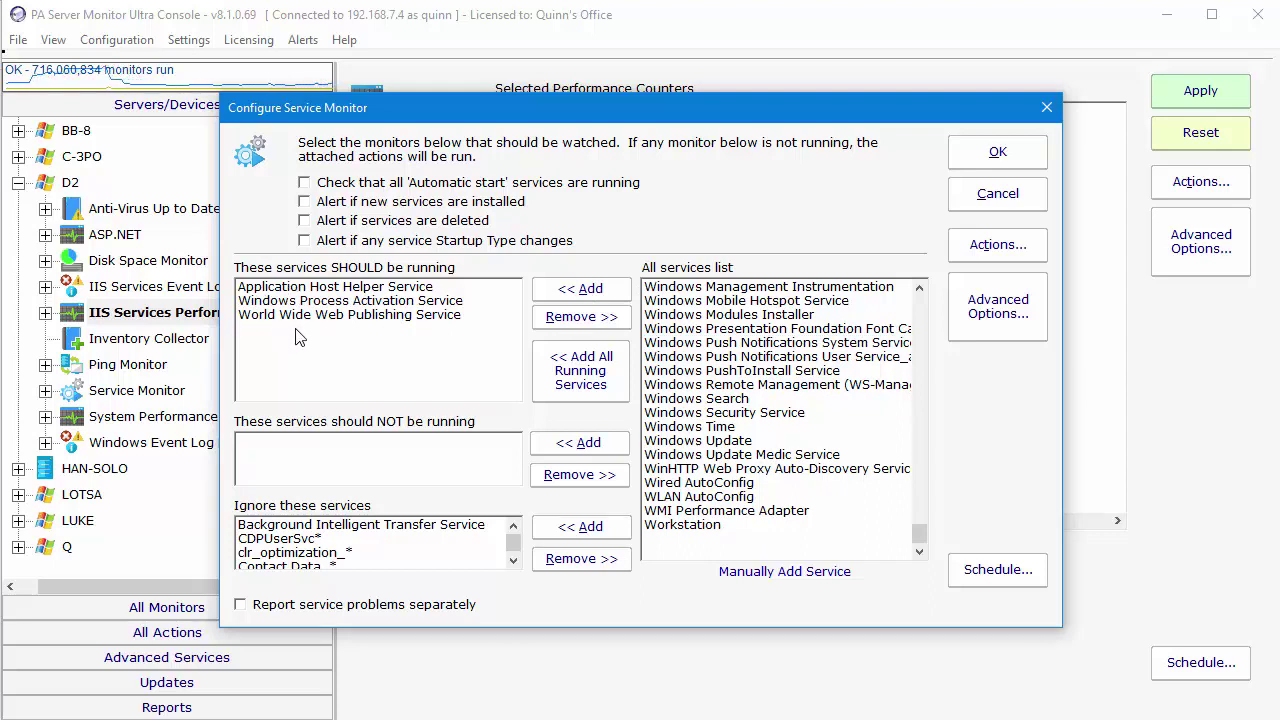
Add the email message action for the logged-in user to the monitor's immediate error actions.
click(1010, 248)
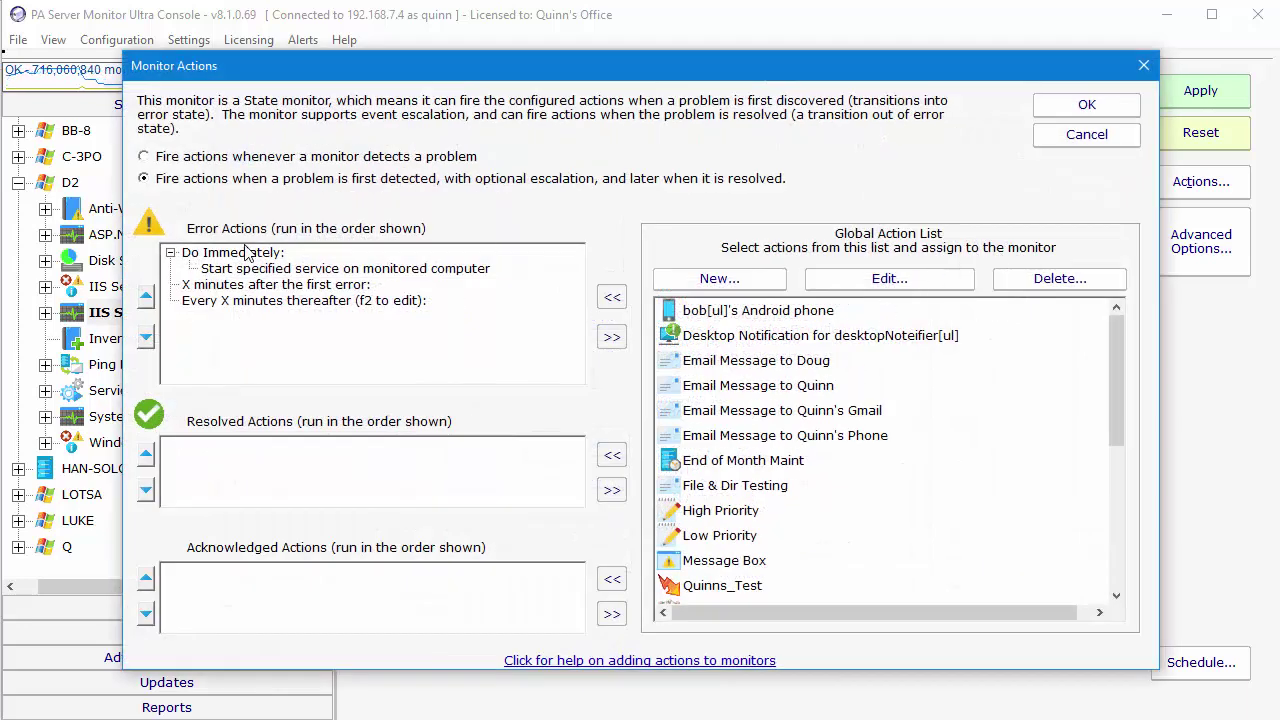
click(250, 252)
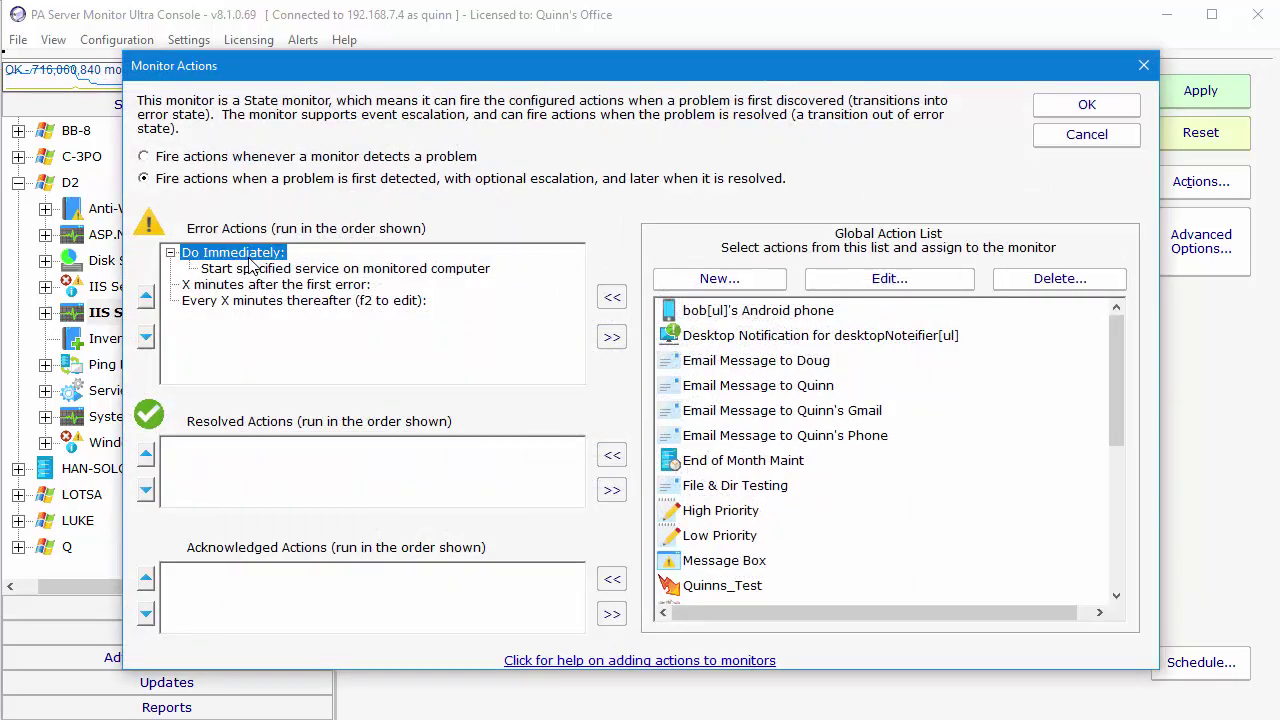
click(750, 387)
click(612, 298)
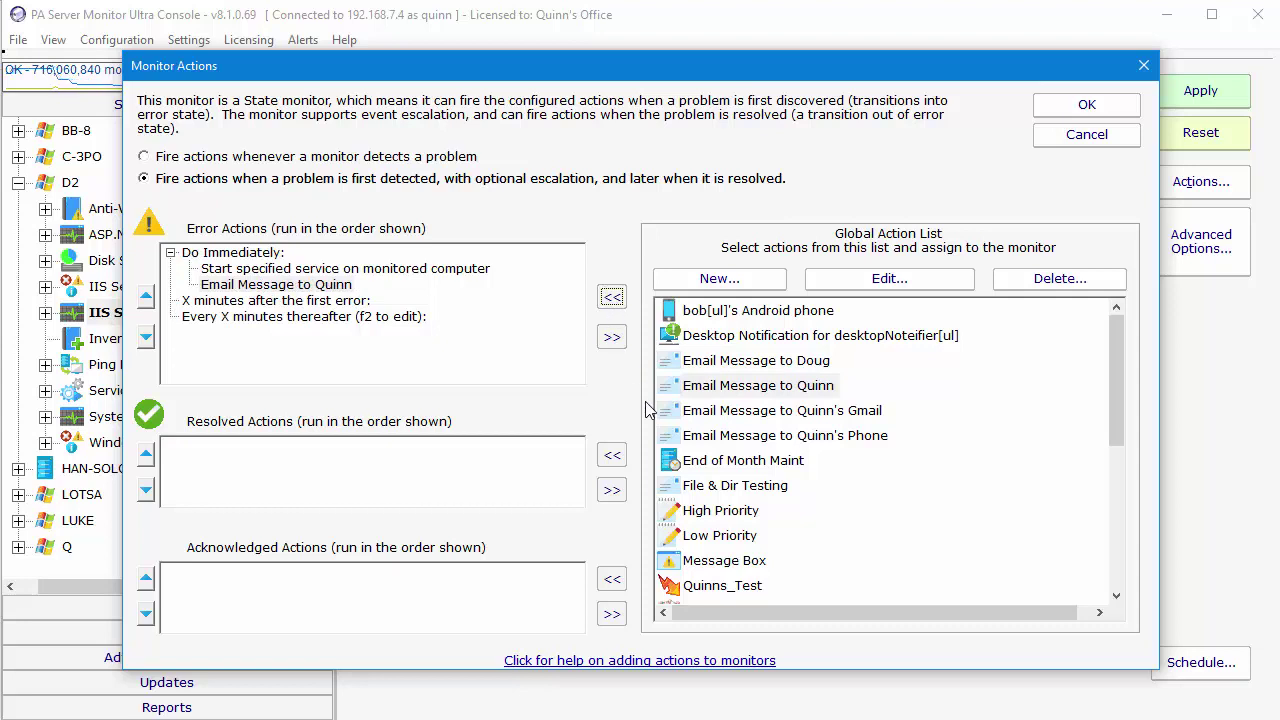
Set the repeating error escalation to every 60 minutes and assign the logged-in user's email message action to it.
click(227, 318)
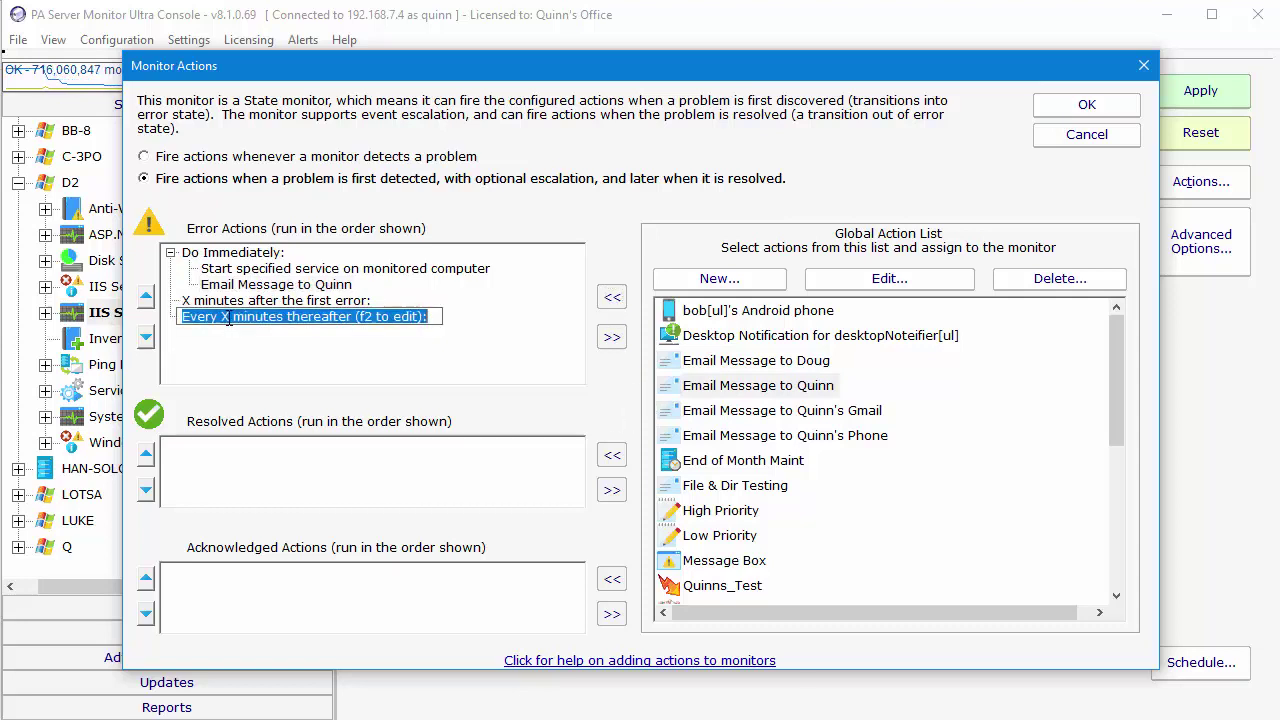
key(F2)
key(BackSpace)
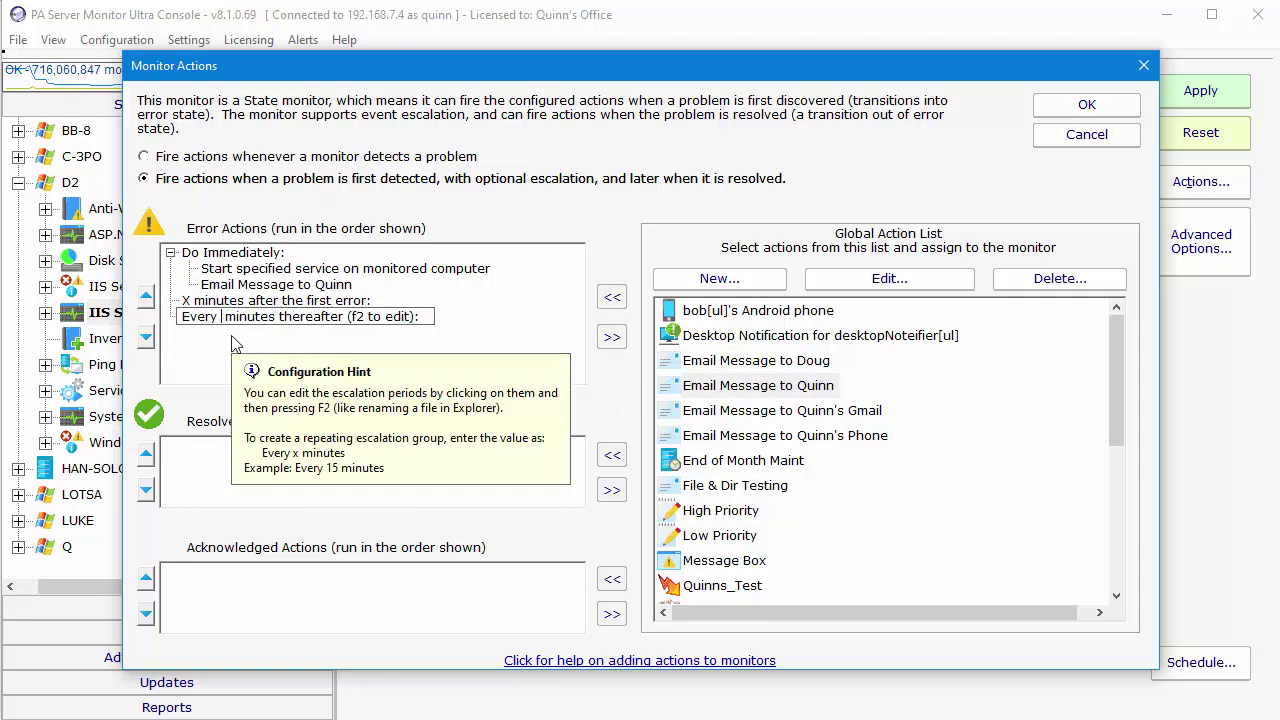
text(60)
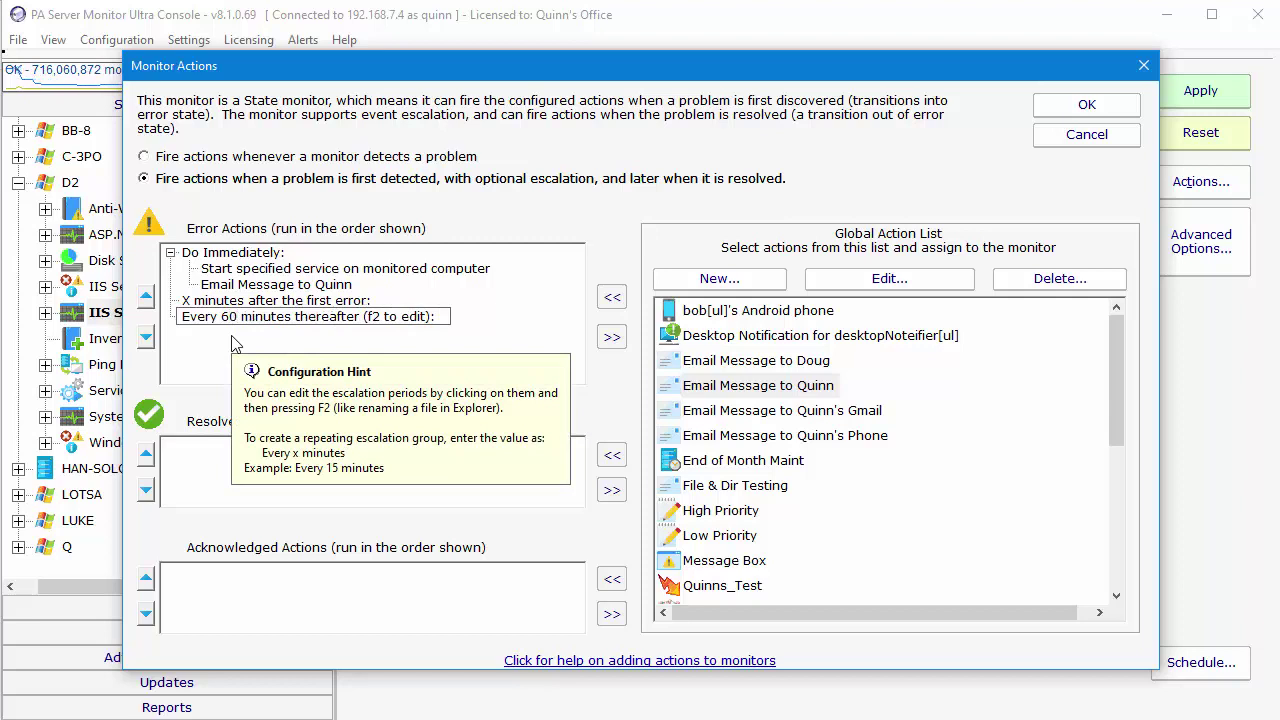
key(Return)
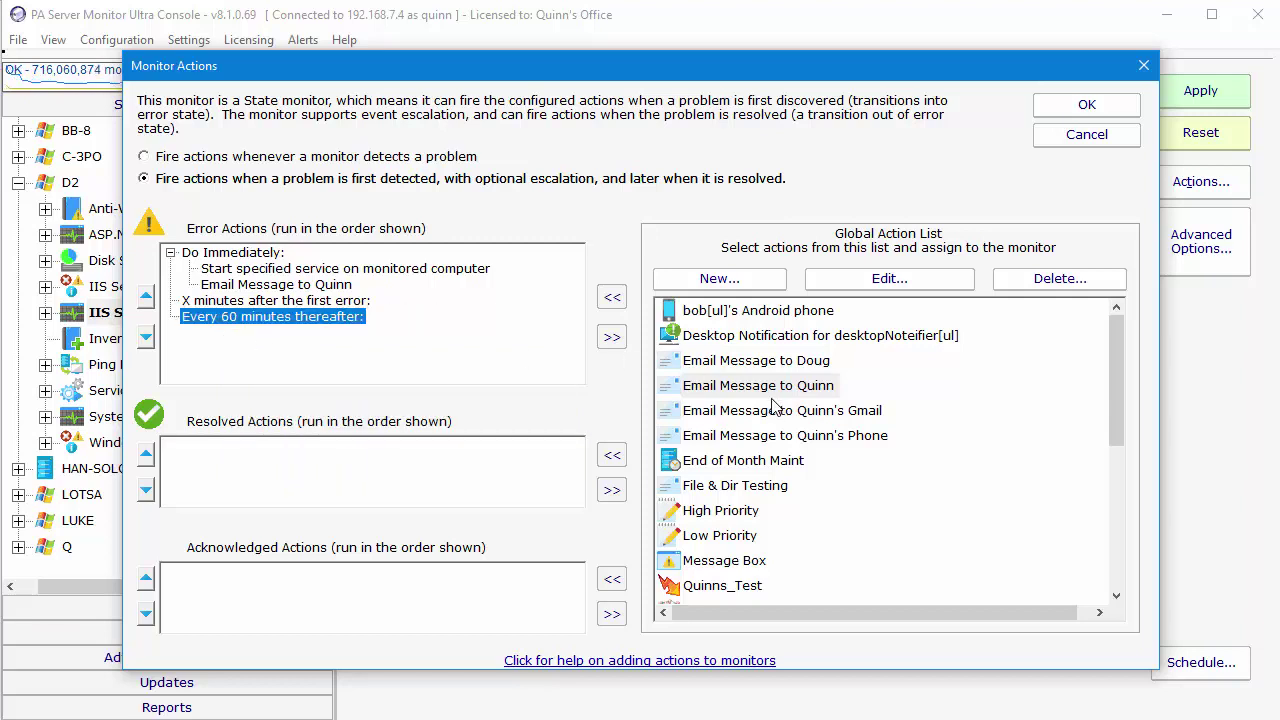
click(768, 388)
click(612, 297)
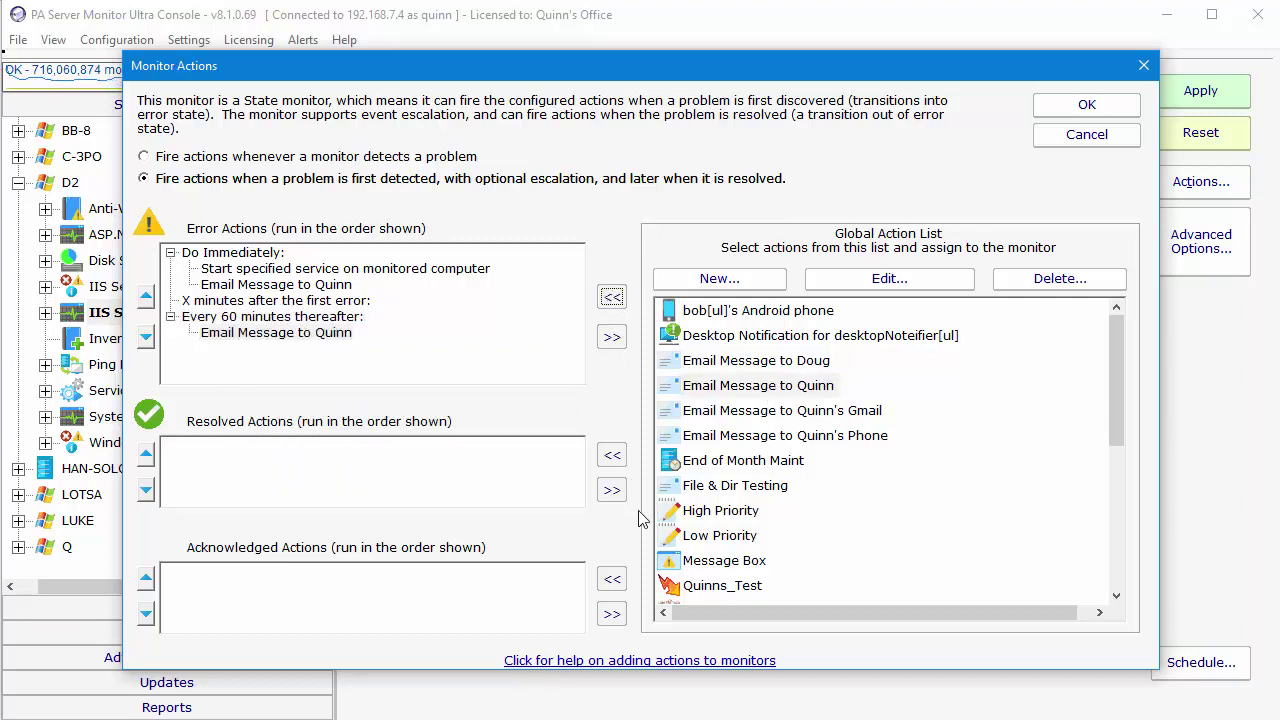
Assign the logged-in user's email message action to the monitor's resolved actions and accept the action settings.
click(614, 456)
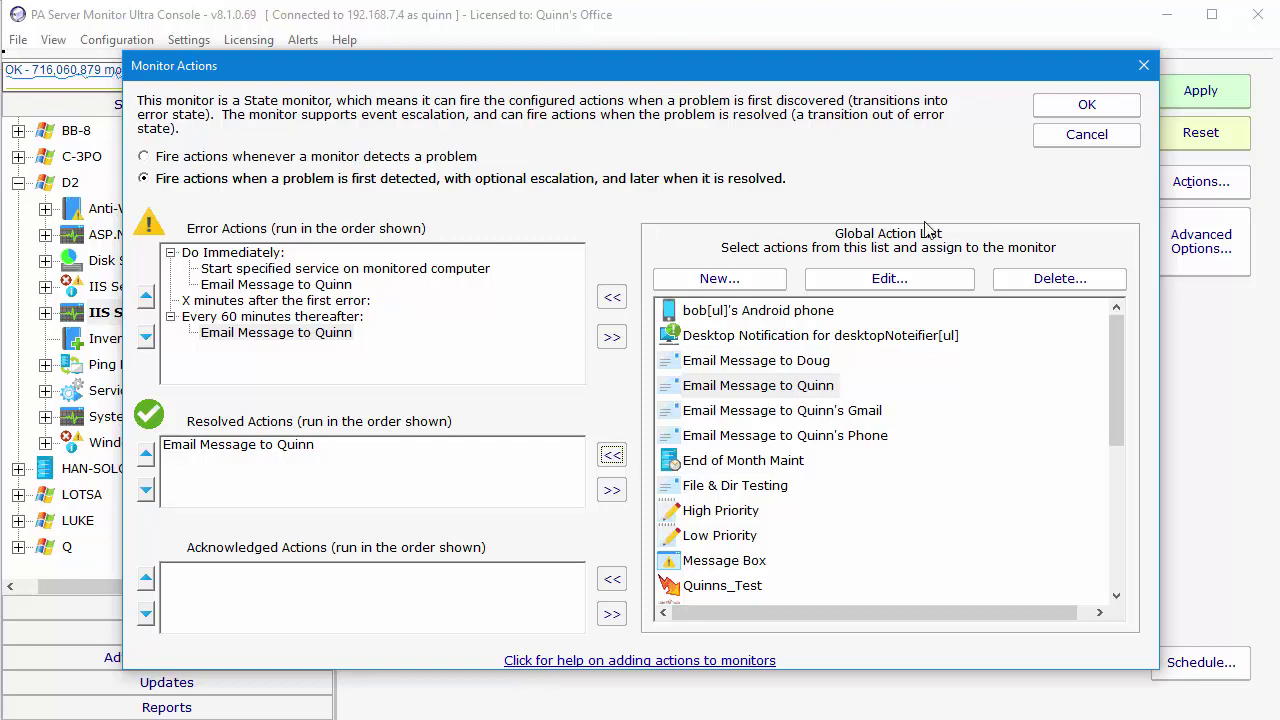
click(1085, 106)
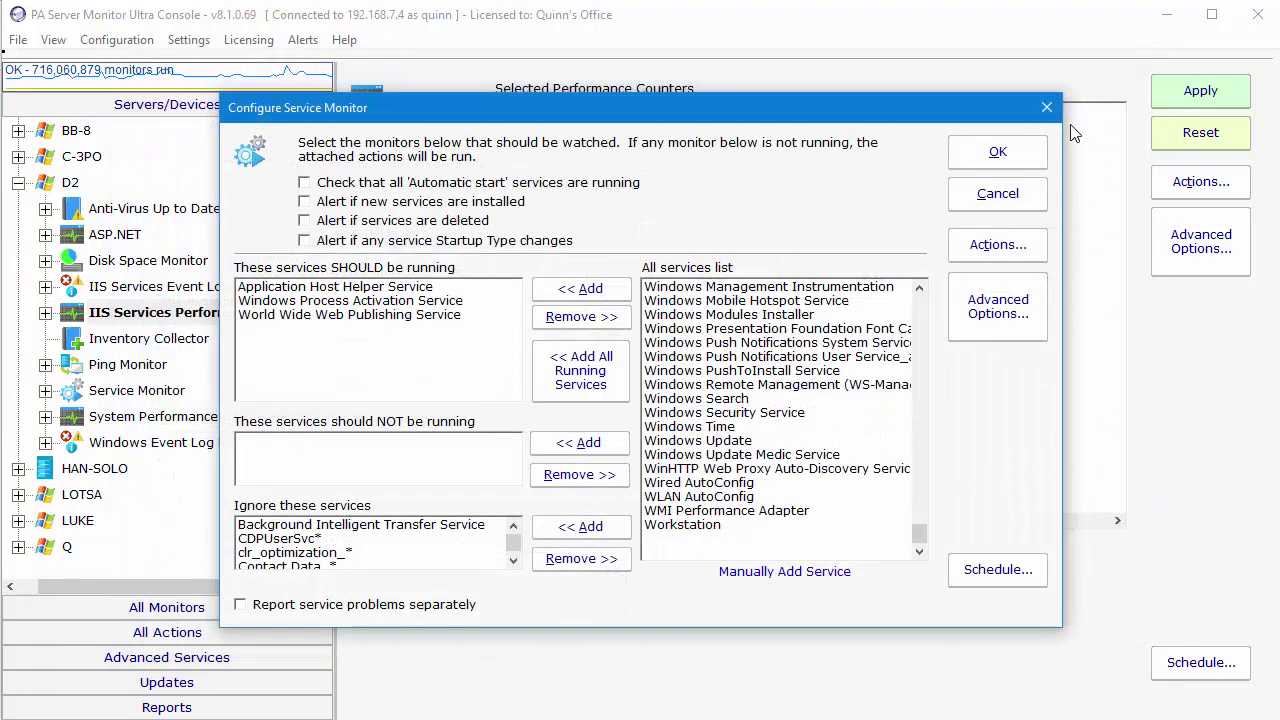
Review the service monitor's run schedule, then save the new monitor and select IIS Services Monitor under D2.
click(996, 566)
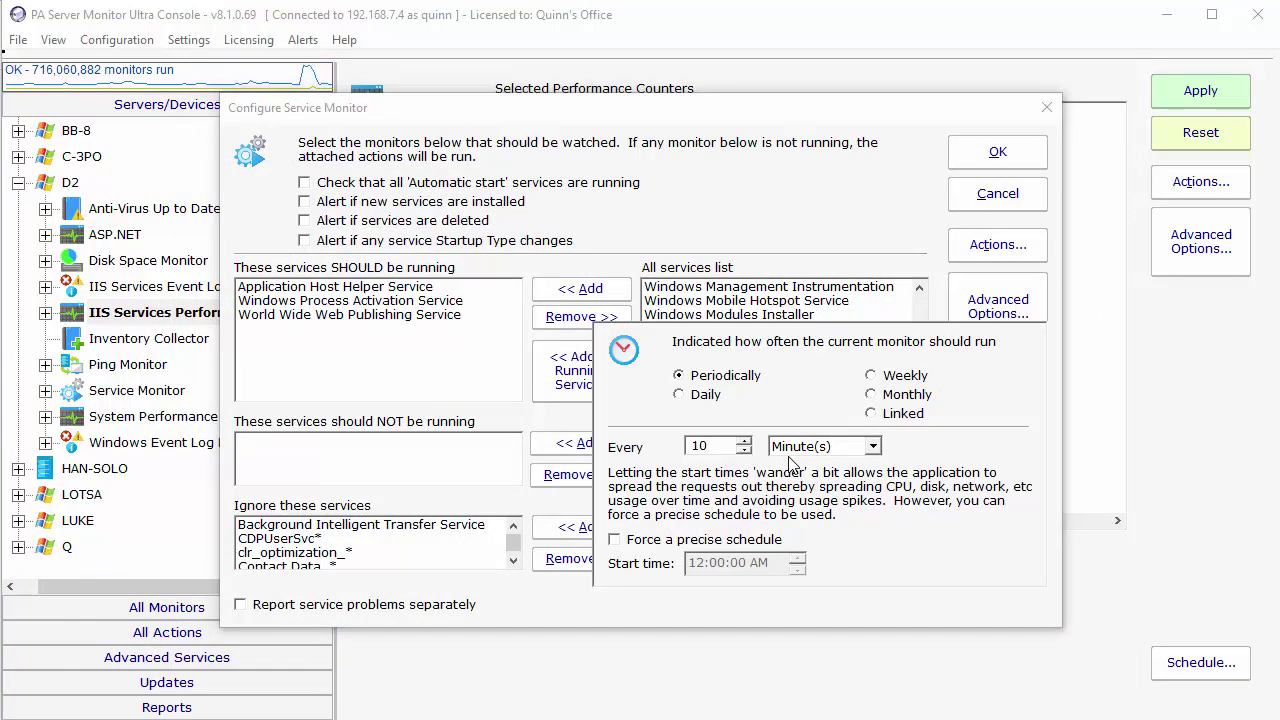
click(873, 228)
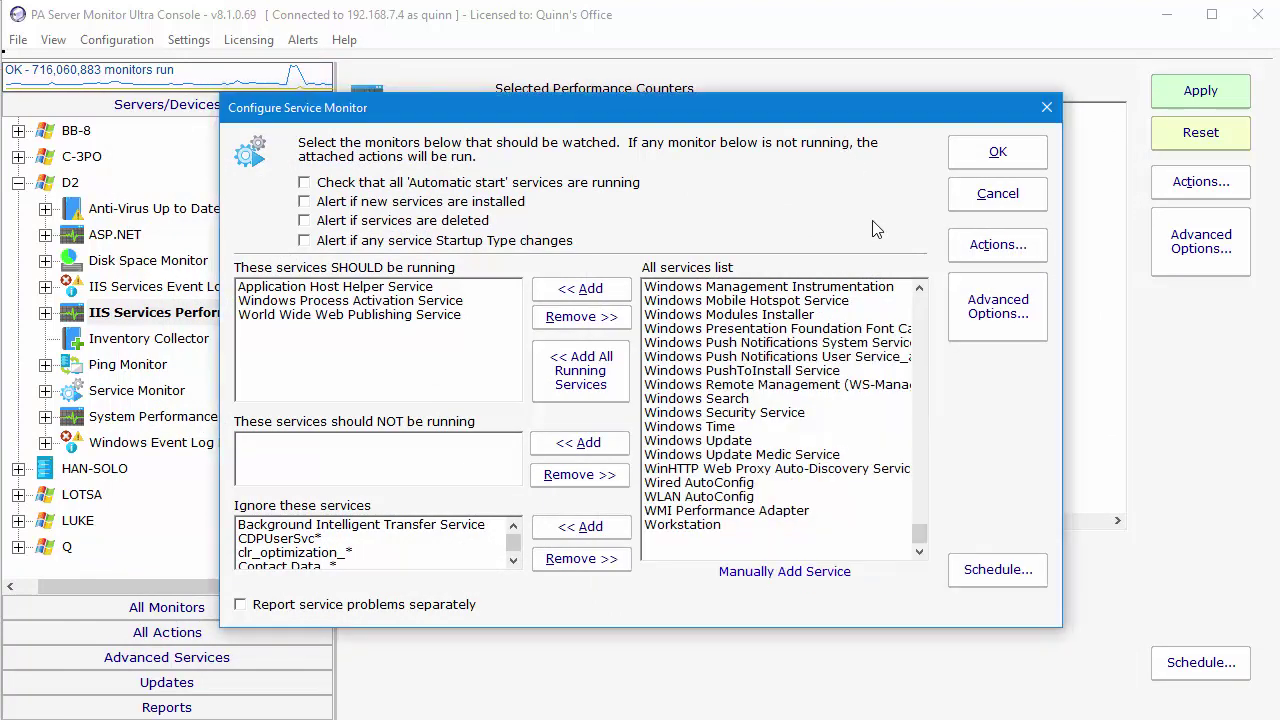
click(997, 152)
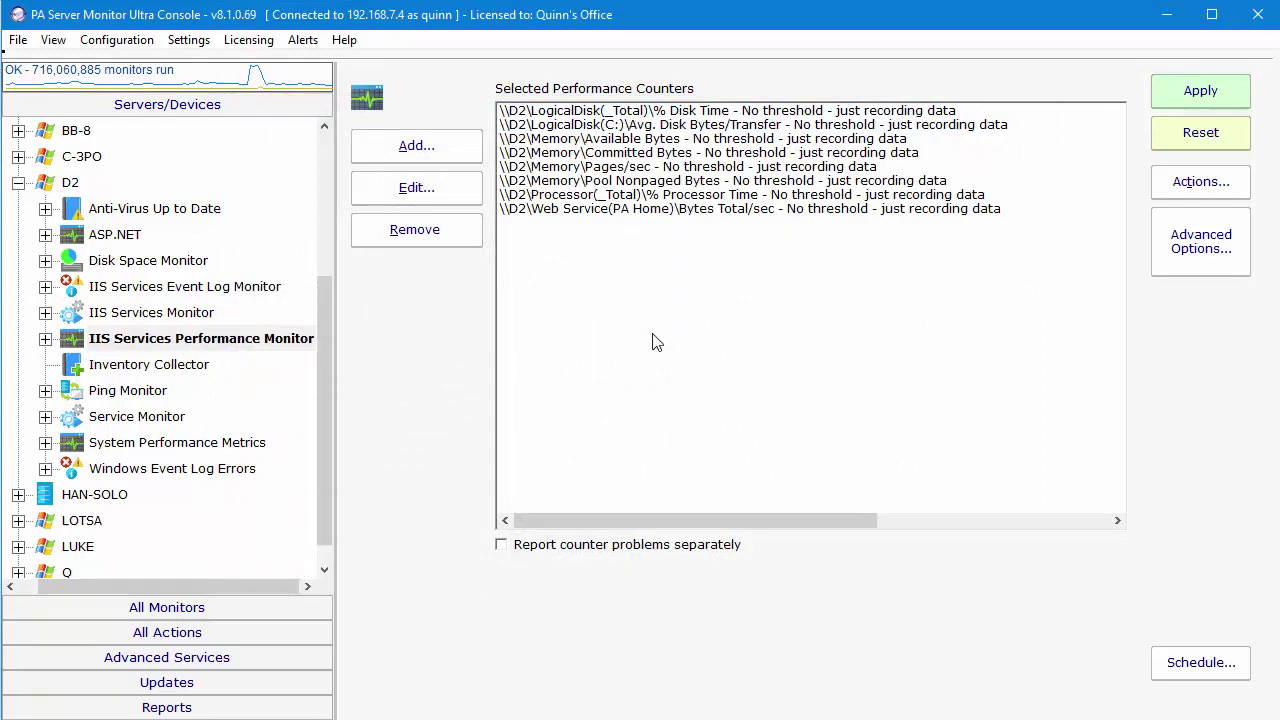
click(160, 312)
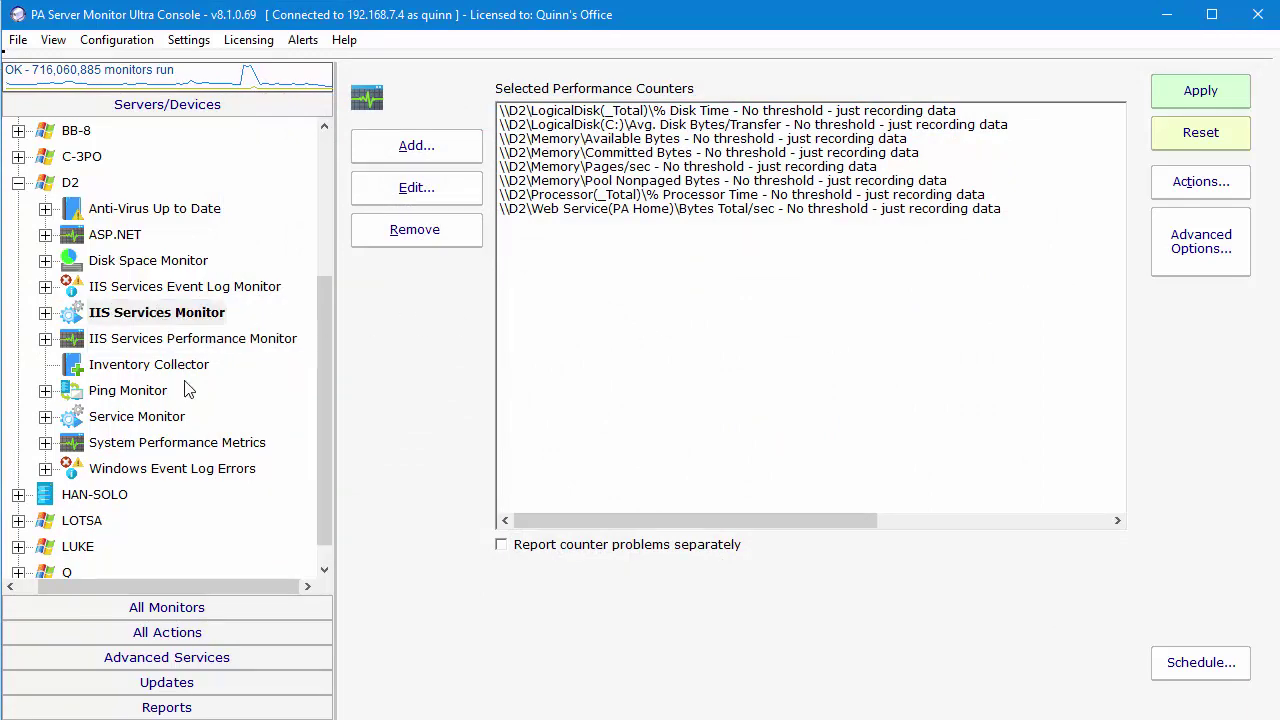